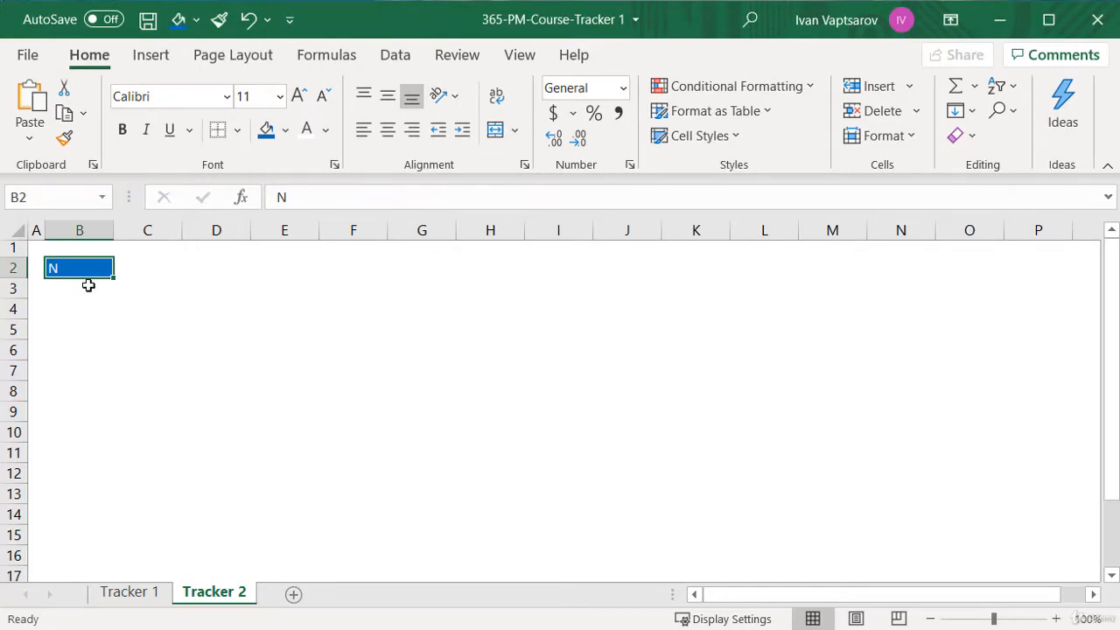
Number the rows under the N header from 1 to 19, starting in B3
click(91, 291)
text(1)
key(Return)
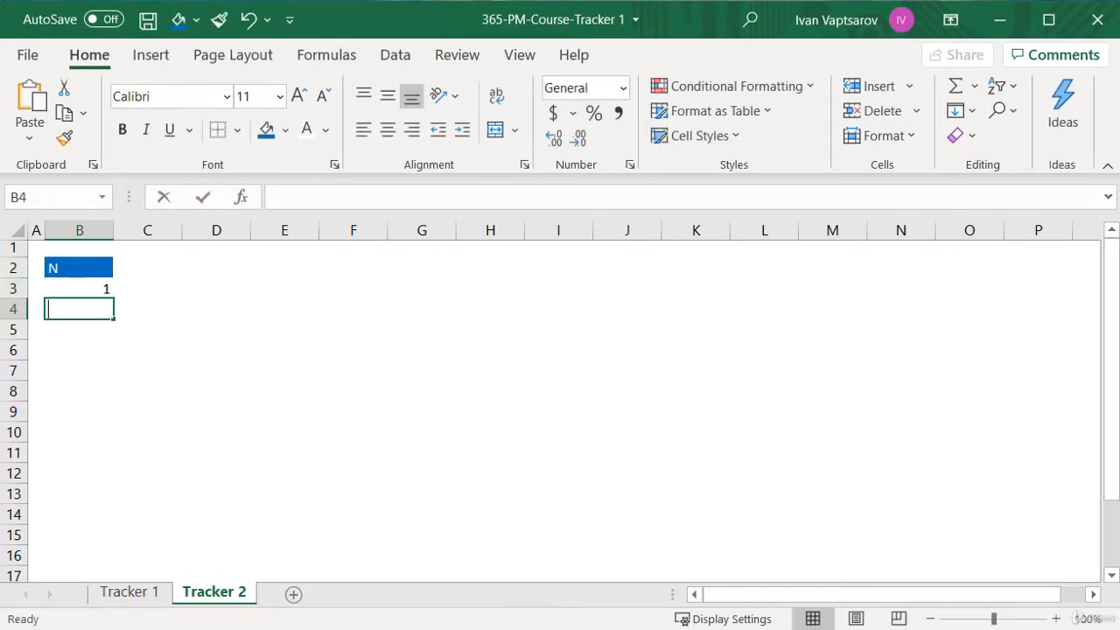
text(2)
key(Return)
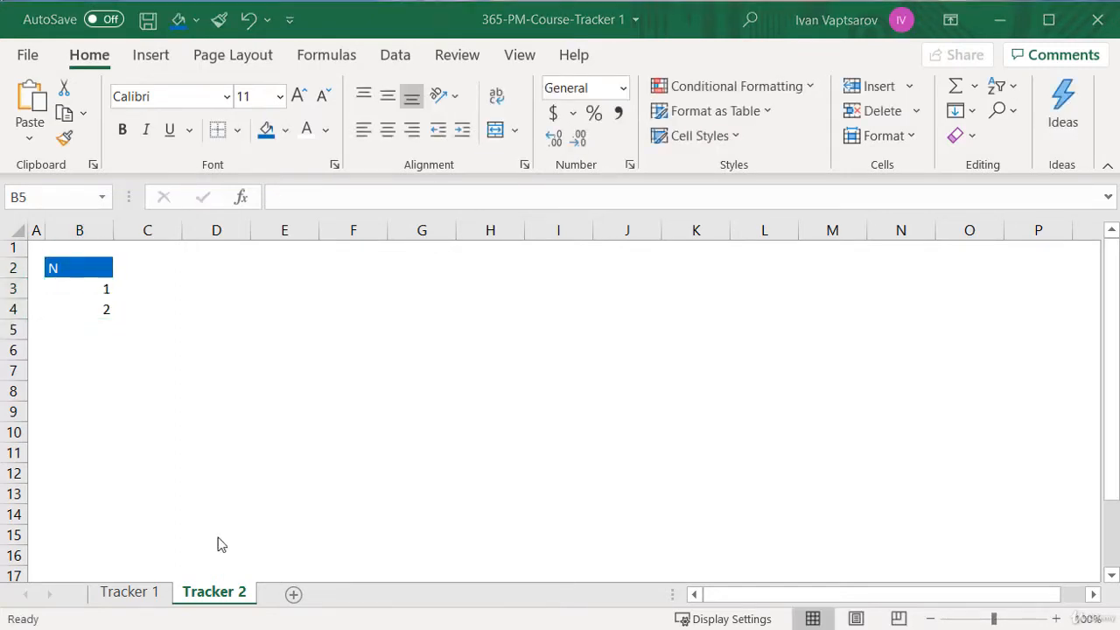
drag(87, 287, 117, 554)
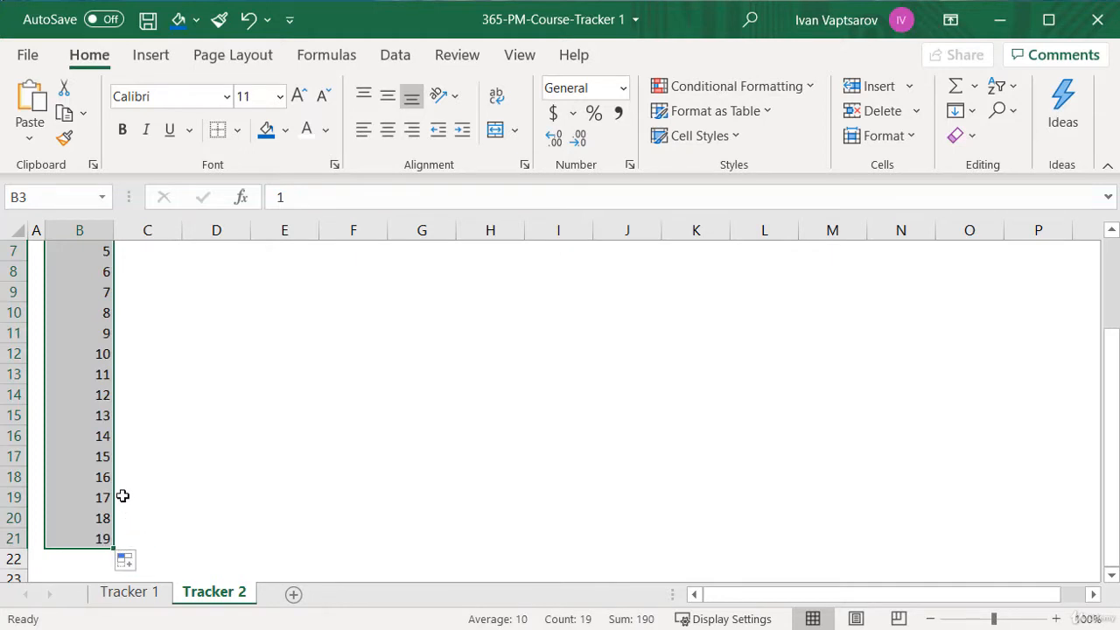
scroll(120, 495, up, 2)
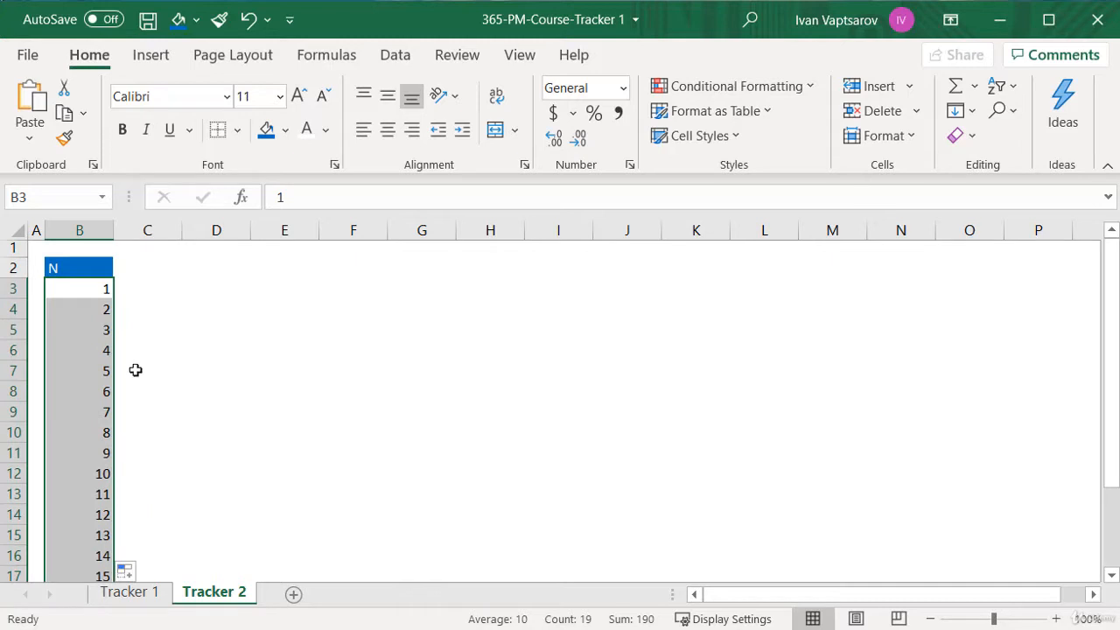
Format the N column from its header through 19 with all borders, a fitted column width and centred contents
click(98, 275)
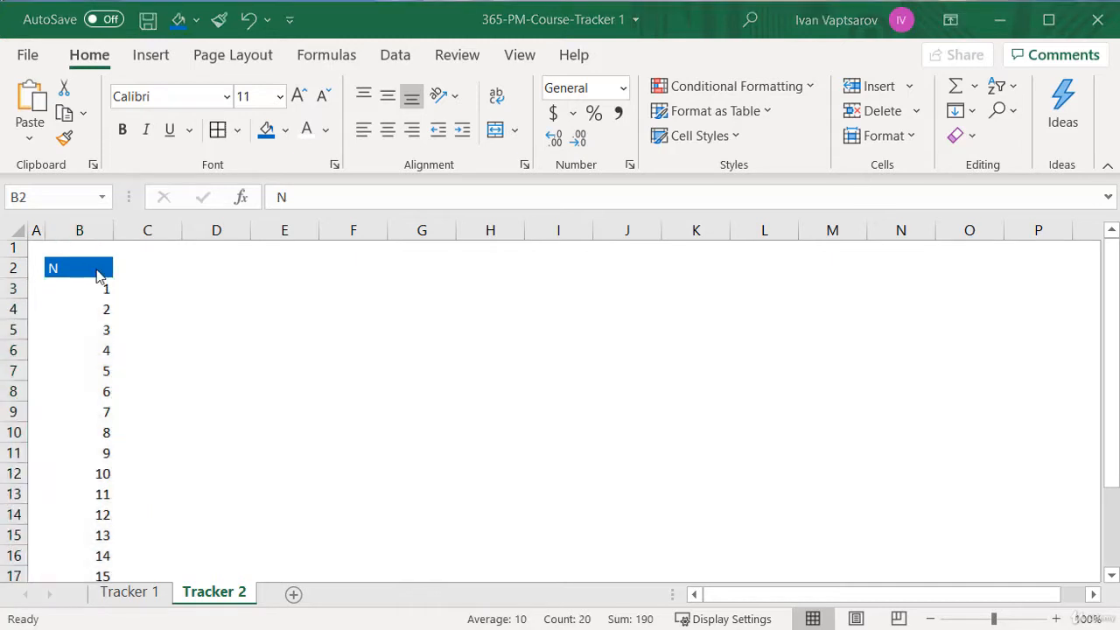
click(236, 129)
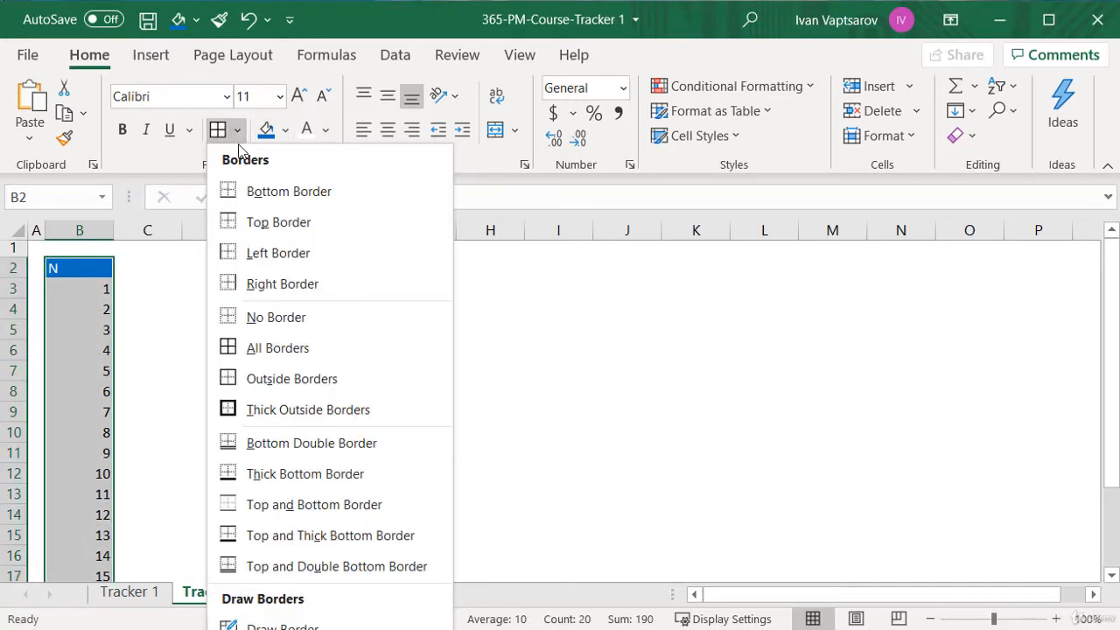
click(277, 348)
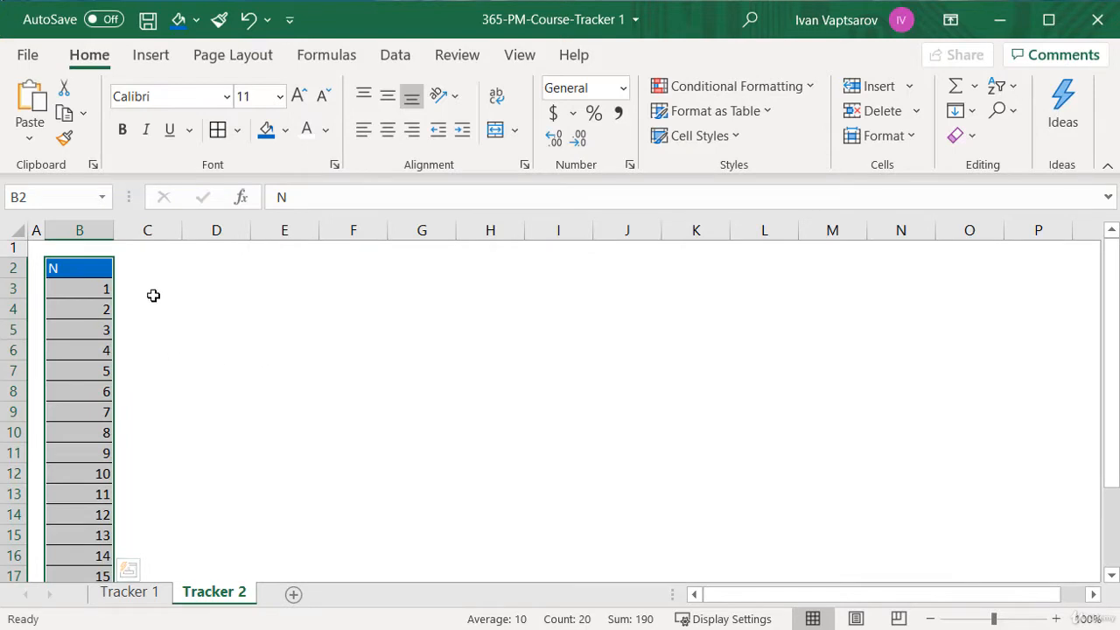
double_click(112, 229)
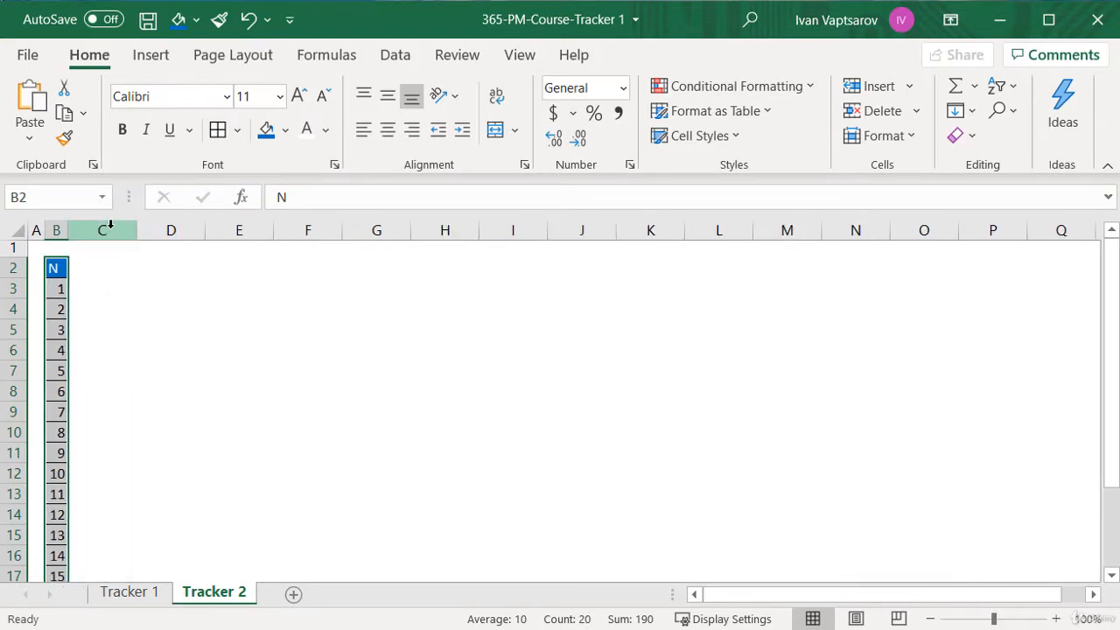
click(387, 129)
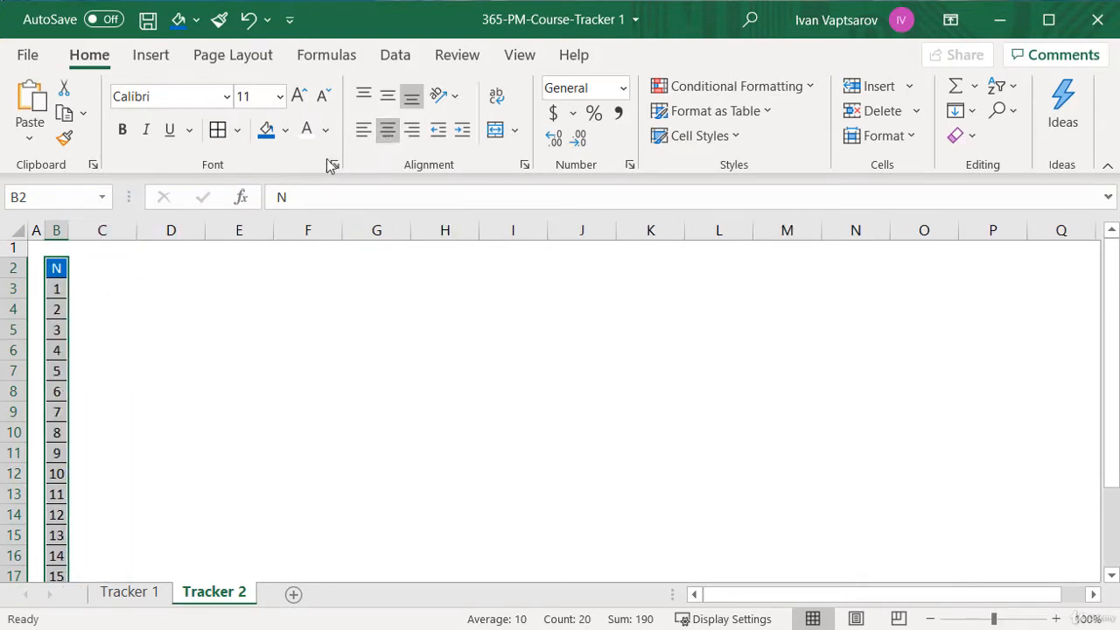
Head column C with Task and list Account Receivables - Cash Collection, Account Receivables - Queries and Account Receivables - Dunning Process beneath it
click(95, 268)
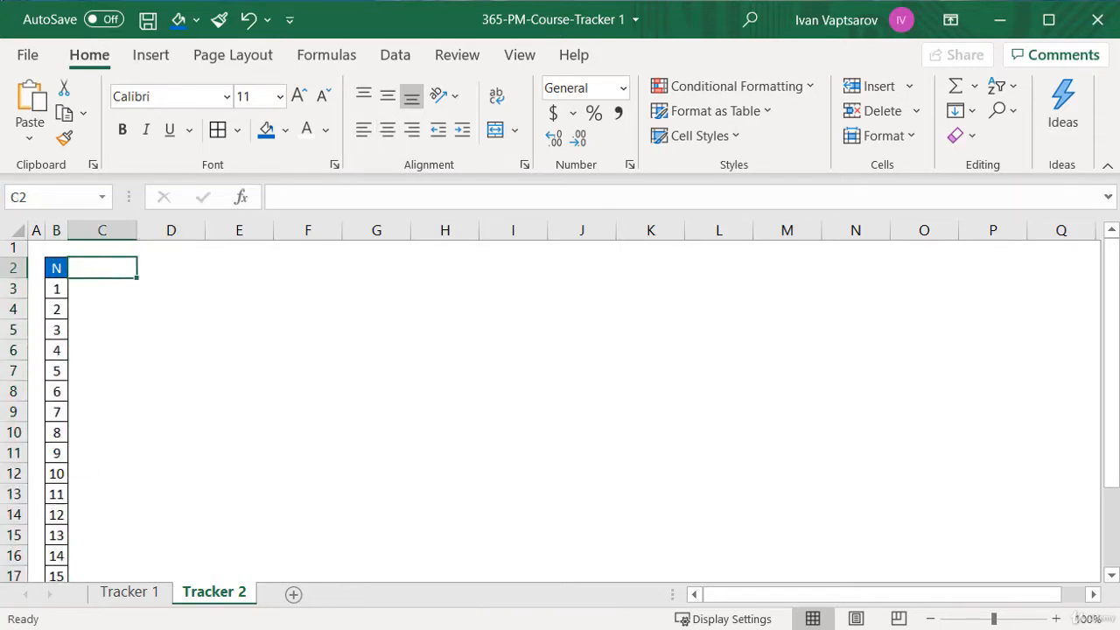
text(Task)
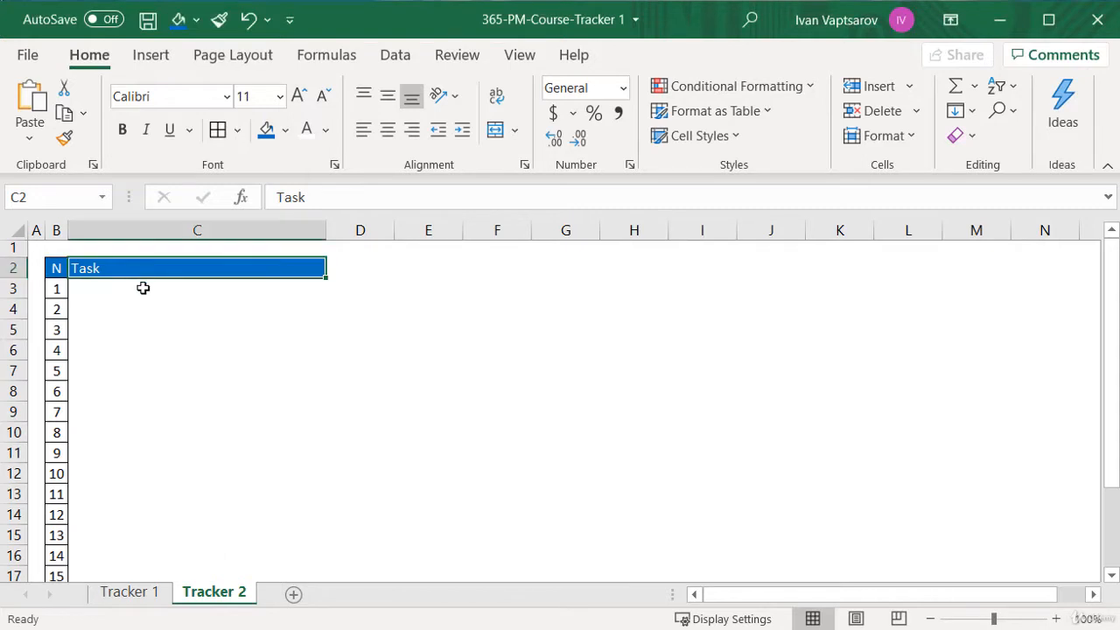
click(142, 288)
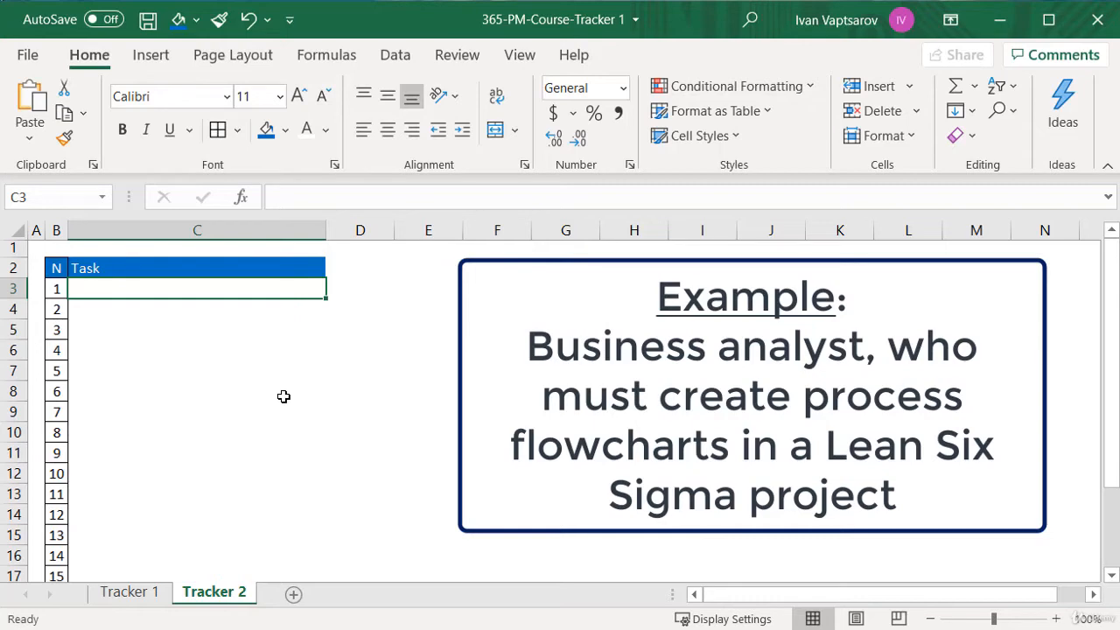
text(Accoun)
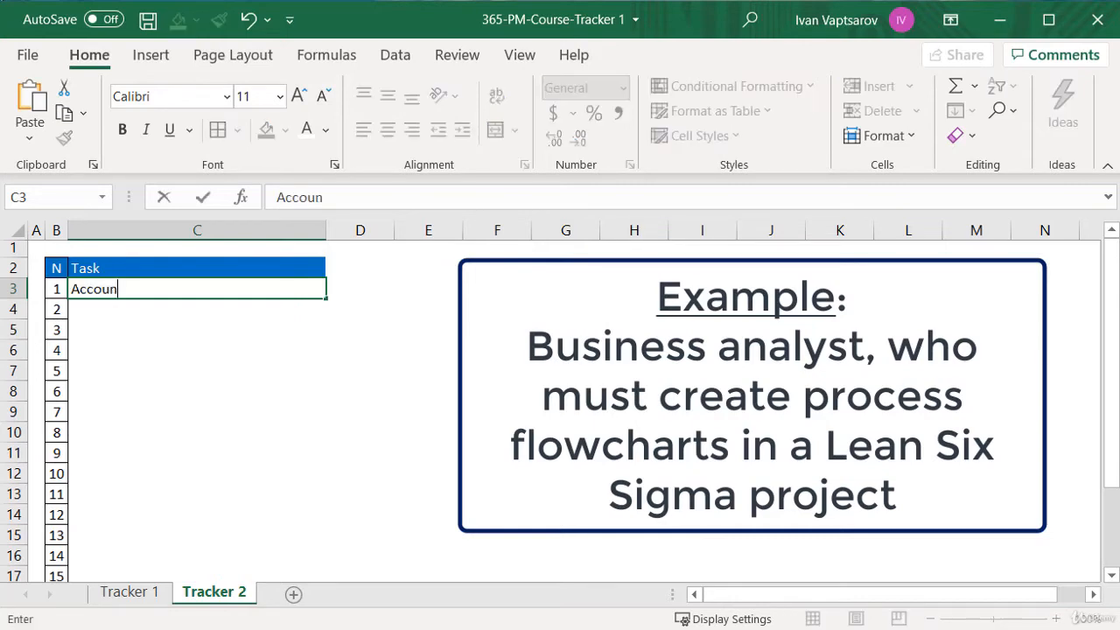
text(t Receivables - Cash Collection)
key(Return)
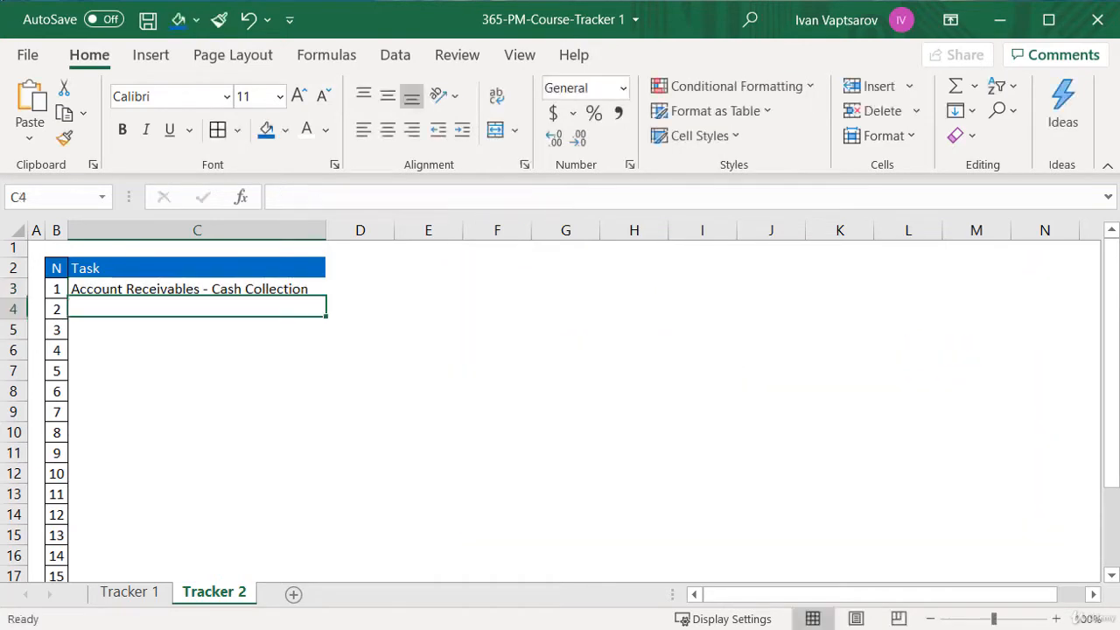
text(Account Receivables - Queries)
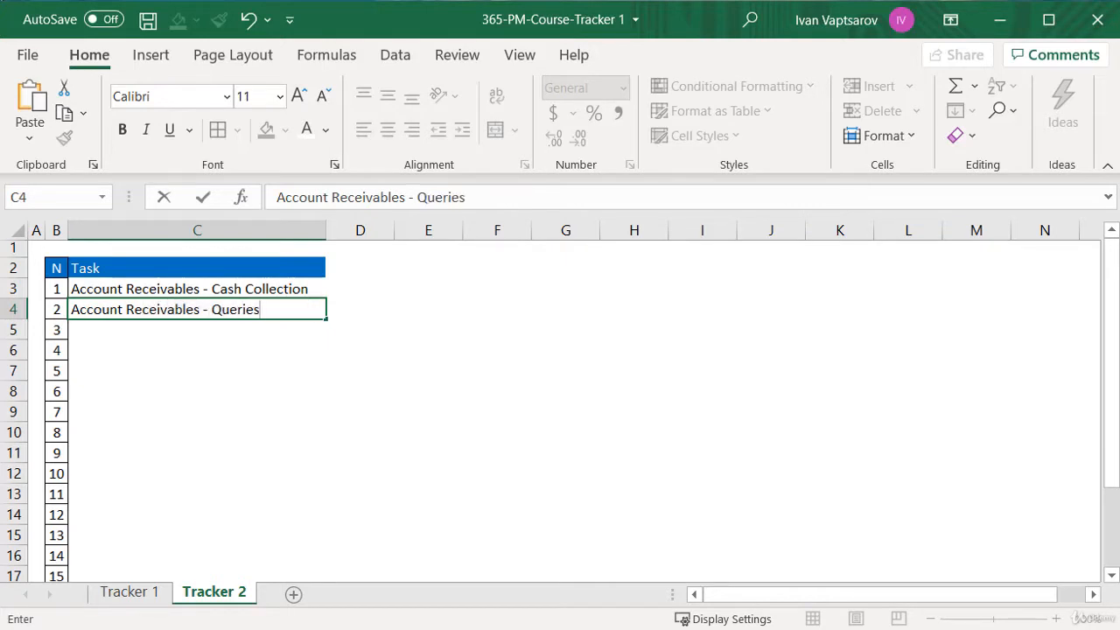
key(Return)
text(Account Receivables - Dunning Process)
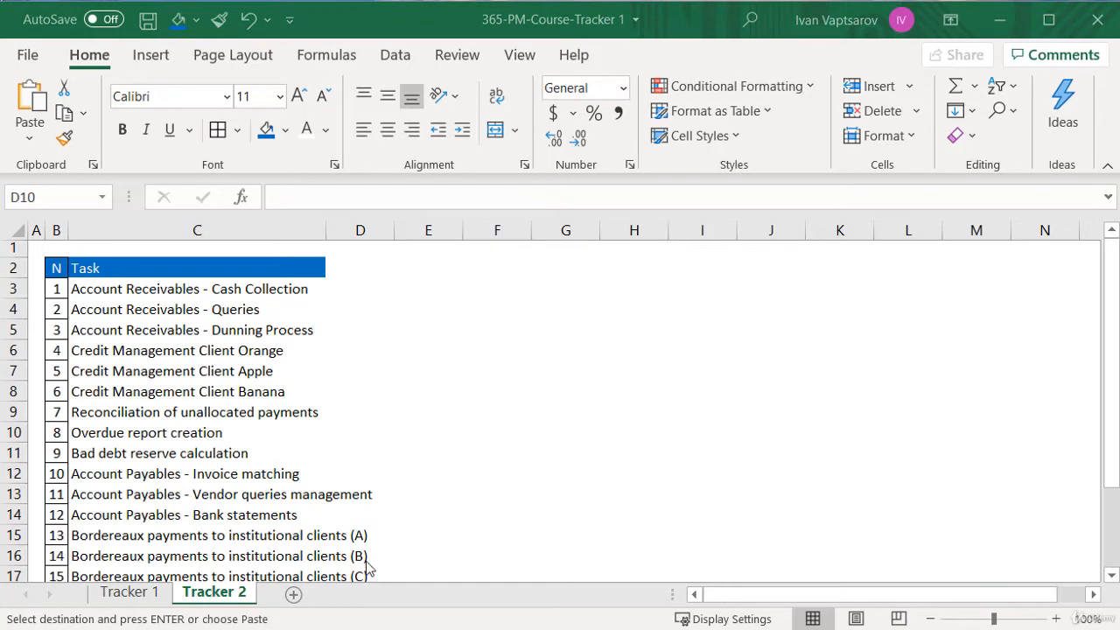
Widen the Task column enough to fit the longest task names and clear the pending copy selection
click(315, 230)
drag(324, 227, 405, 254)
scroll(425, 279, down, 2)
scroll(424, 279, up, 2)
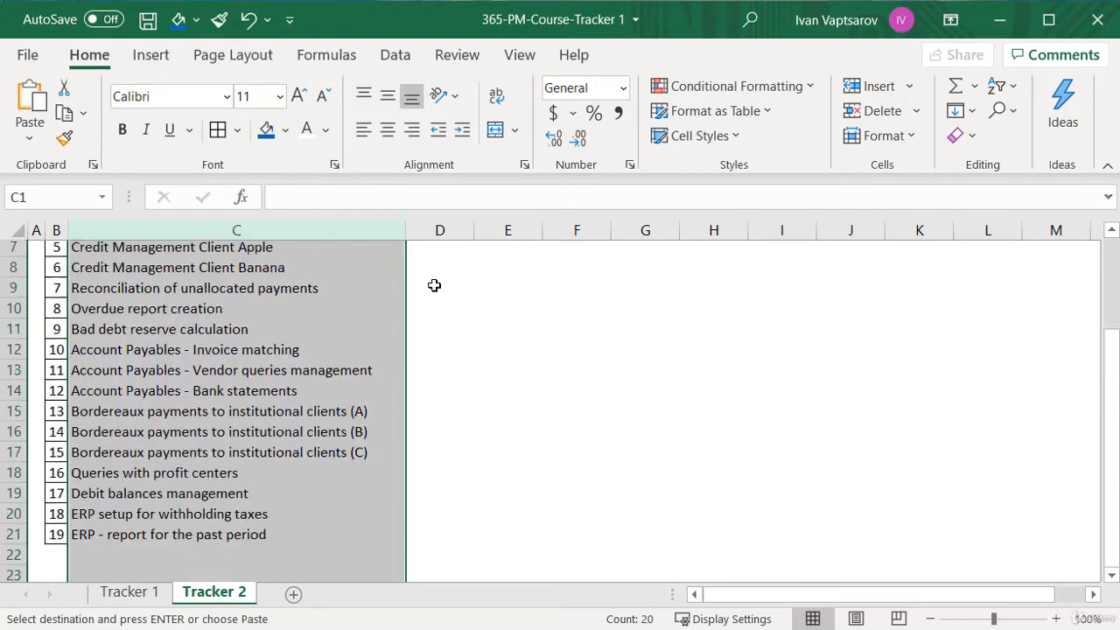
key(Escape)
Add the header Responsible in D2, beside the Task header
click(424, 277)
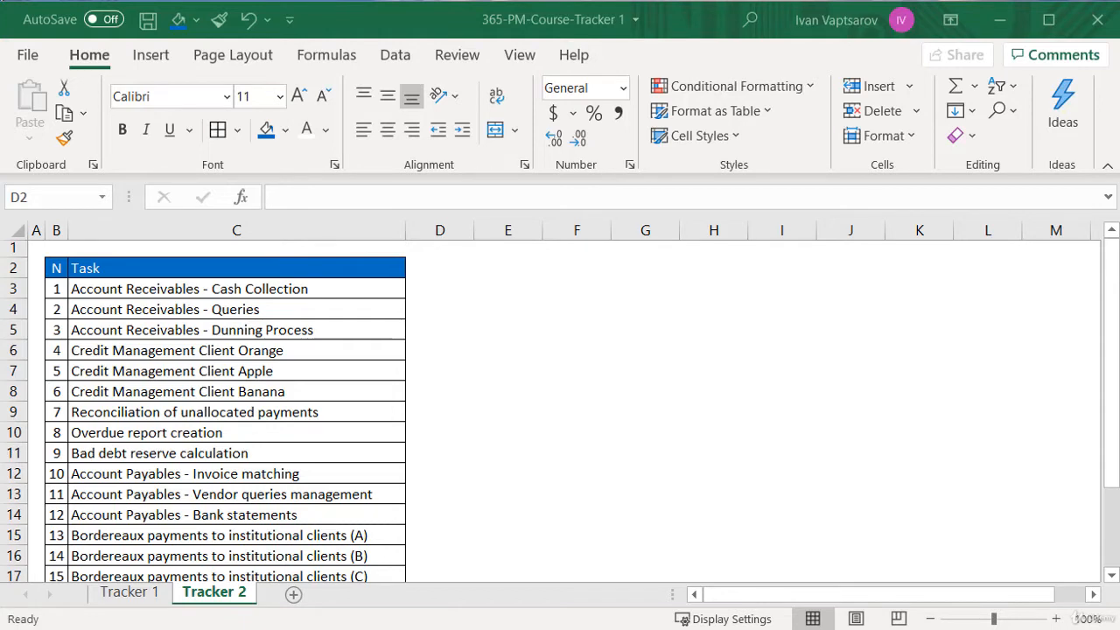
click(437, 276)
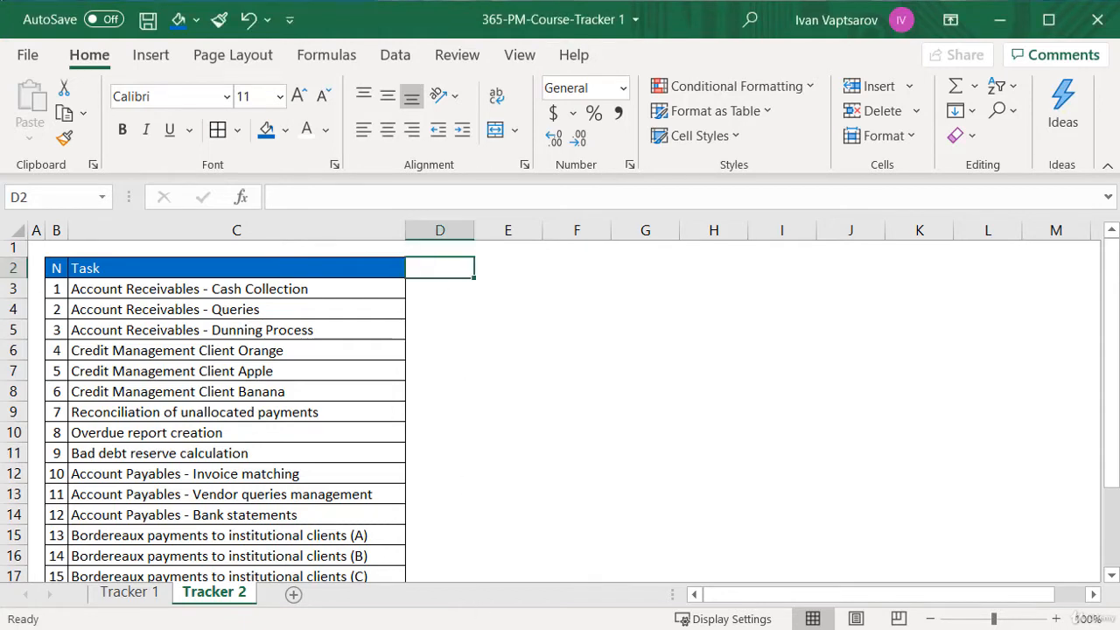
text(Responsible)
key(ctrl+Return)
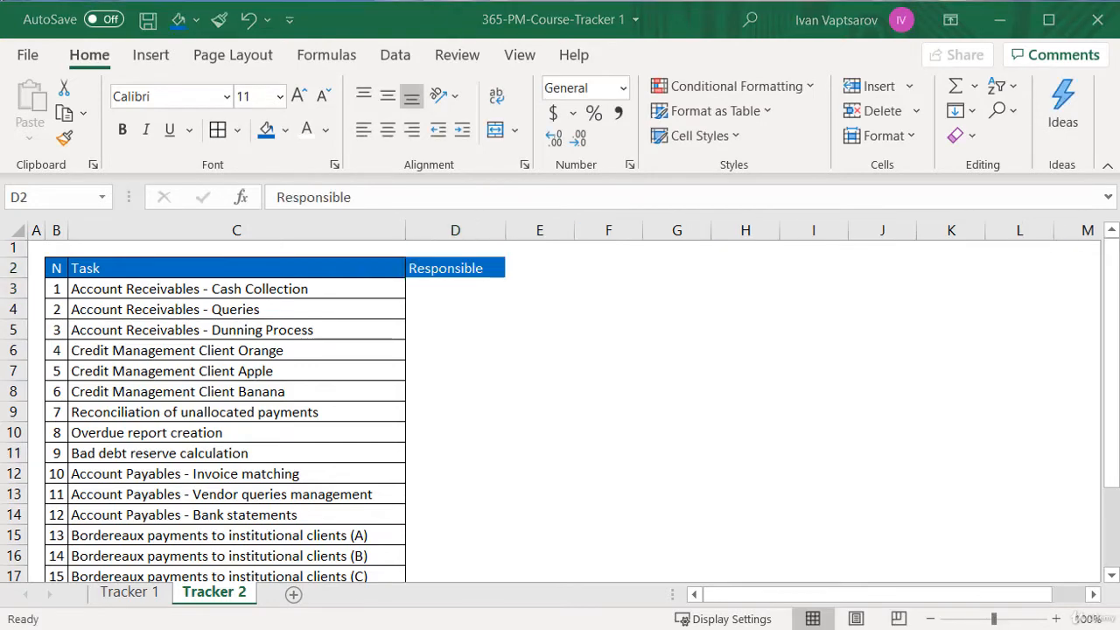
Enter the responsible person's first name for each of the first two tasks and review the column down to task 19
click(470, 290)
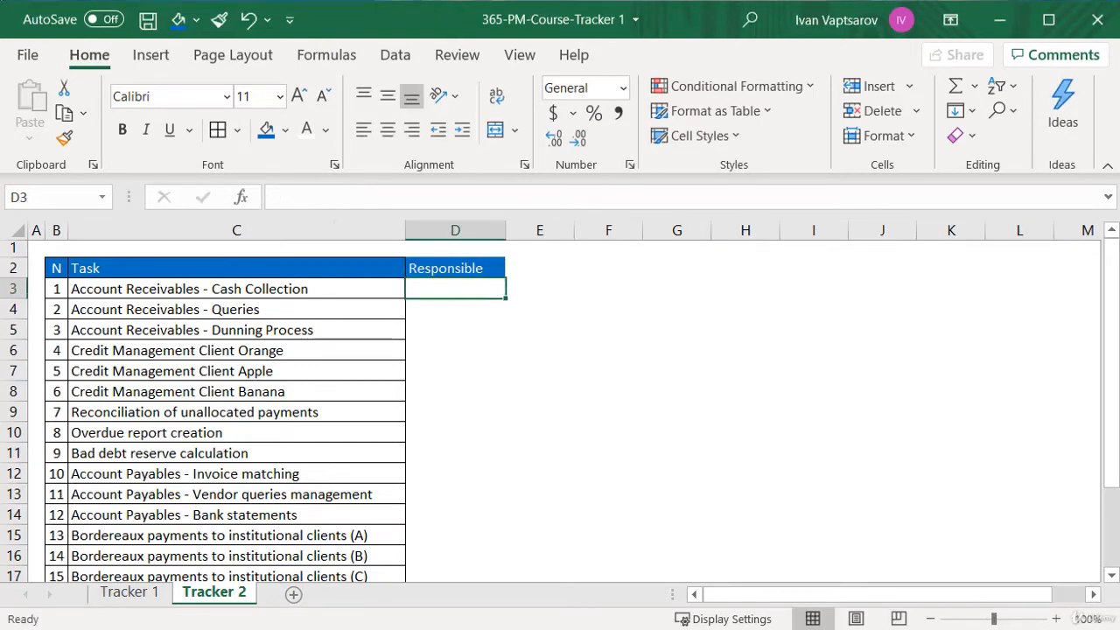
text(Jessica)
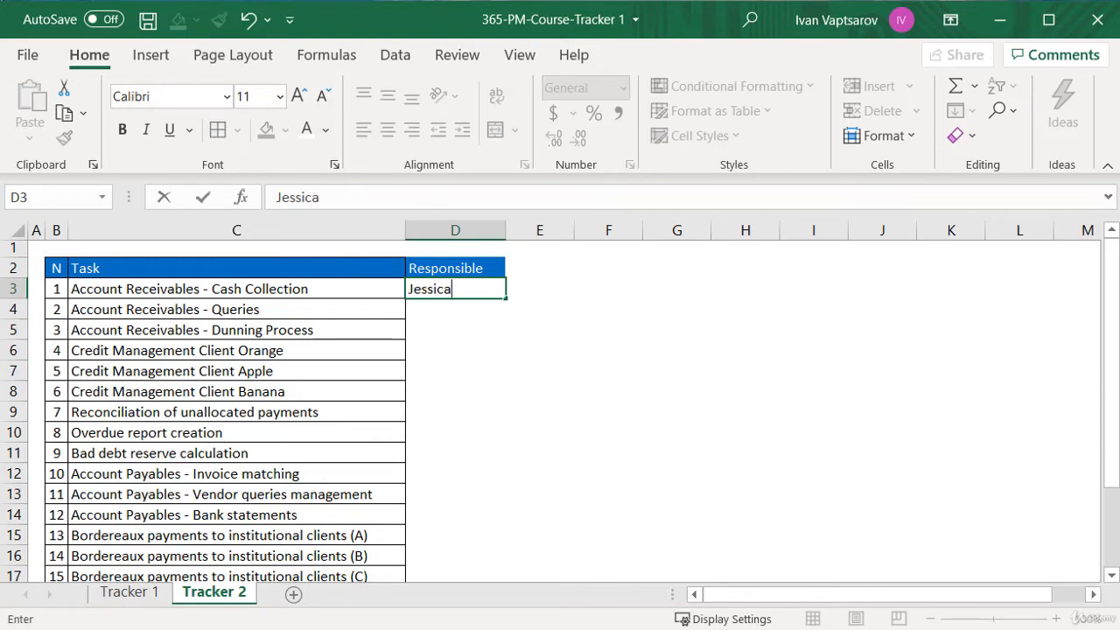
key(Return)
text(Mark)
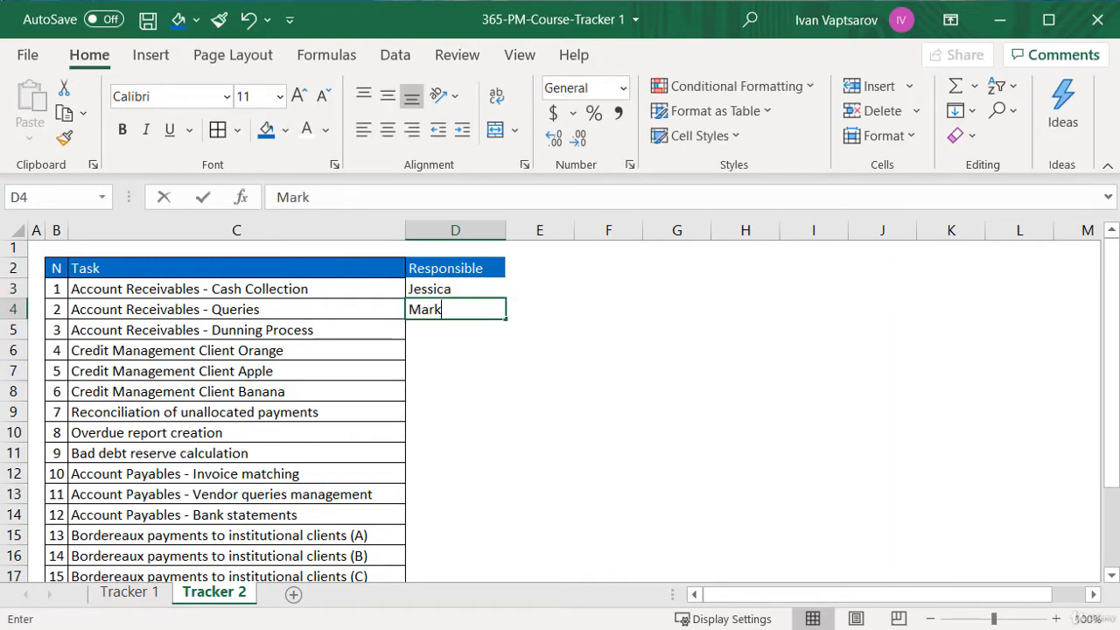
key(Return)
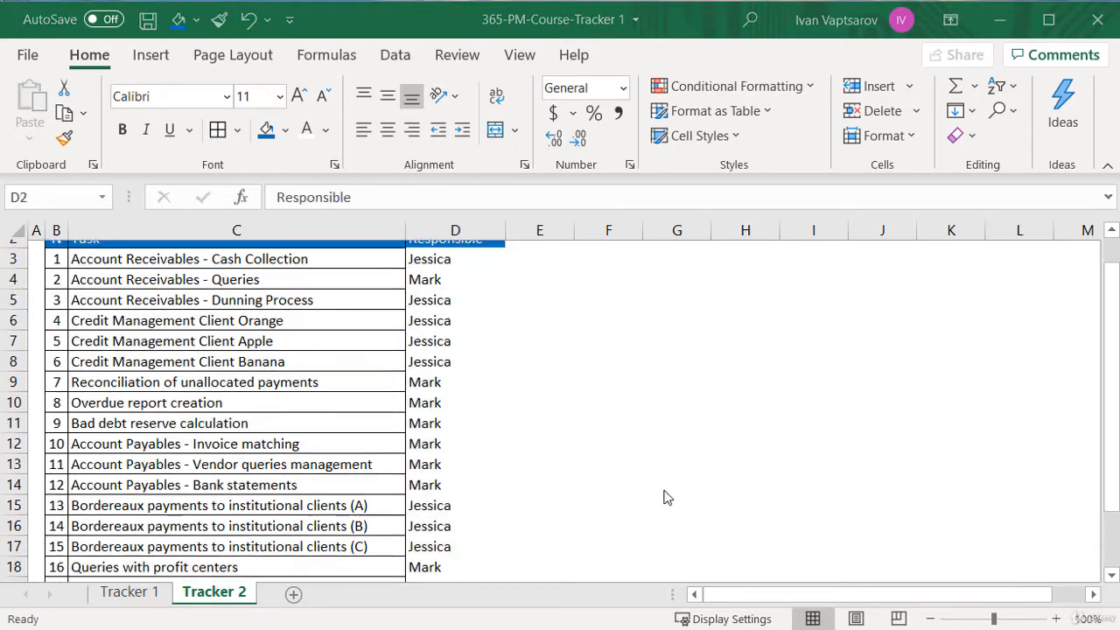
scroll(662, 493, down, 1)
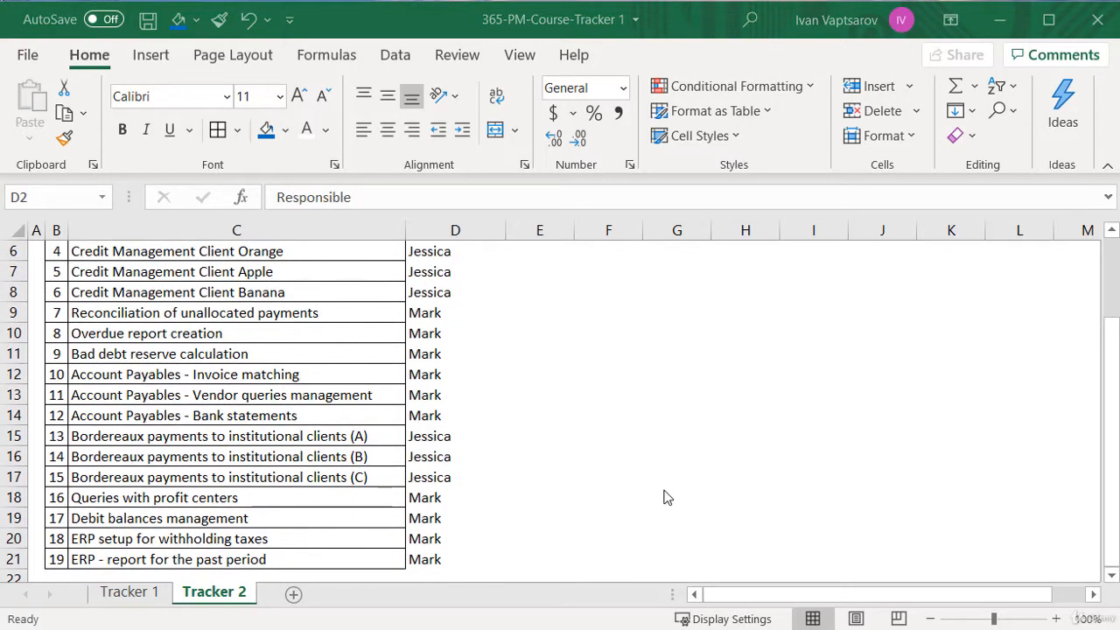
scroll(662, 493, up, 2)
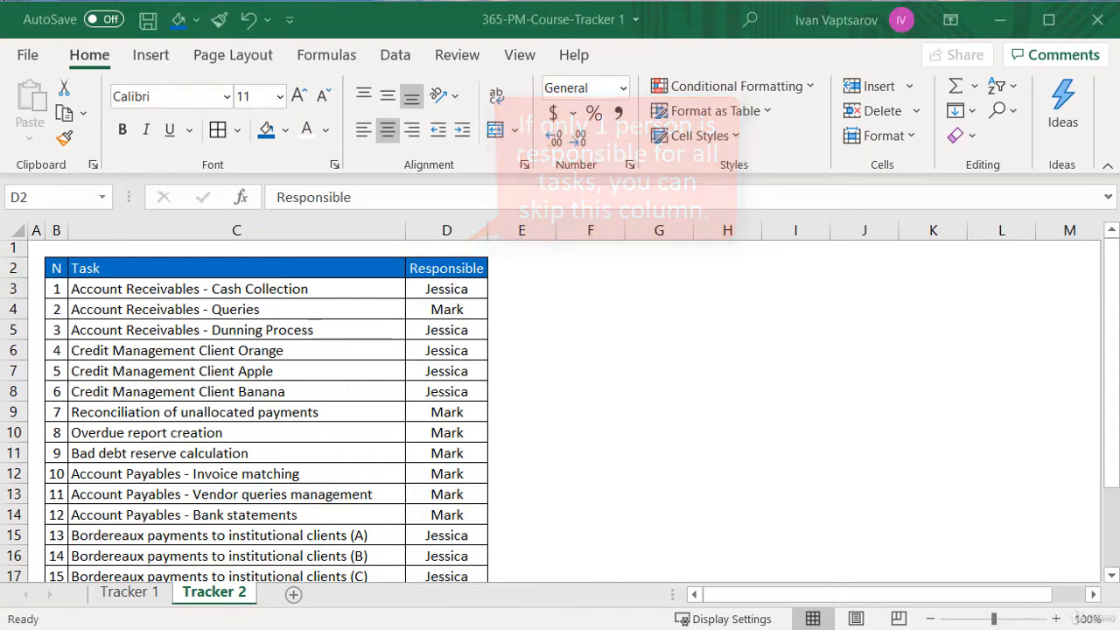
Add the header Status in E2, beside the Responsible header
click(515, 269)
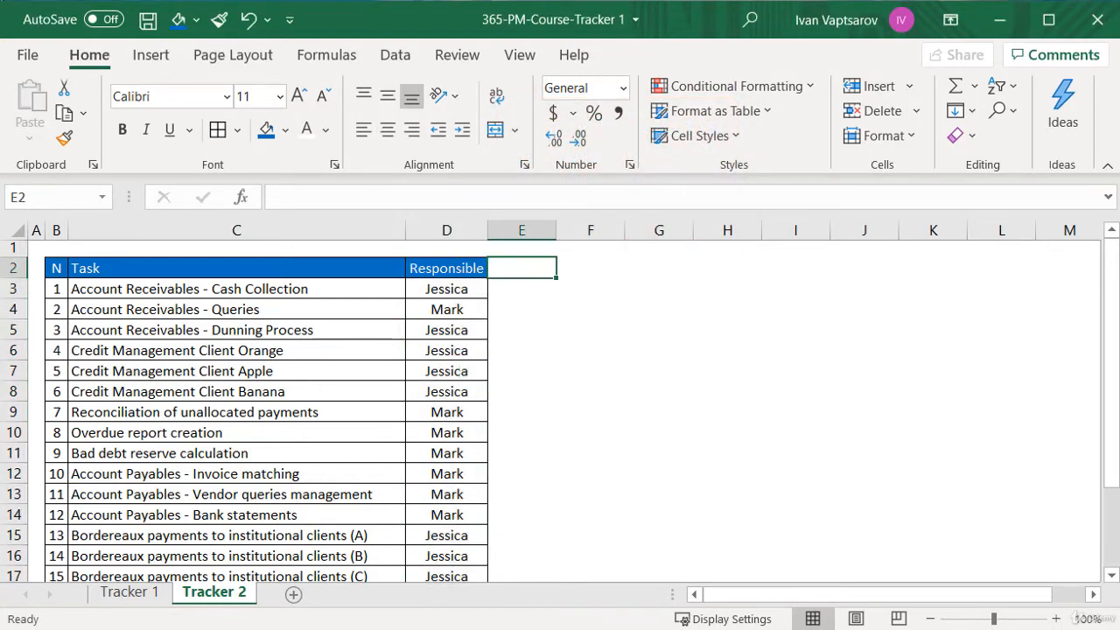
text(Status)
key(Return)
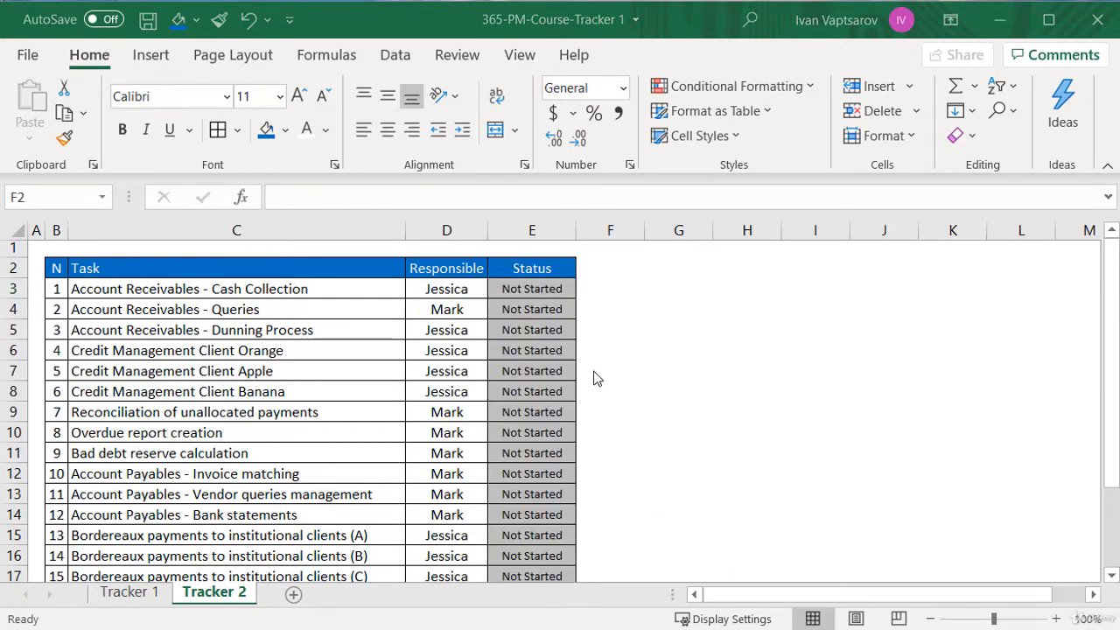
Examine the status options offered for the first task without changing its status
click(565, 289)
click(583, 290)
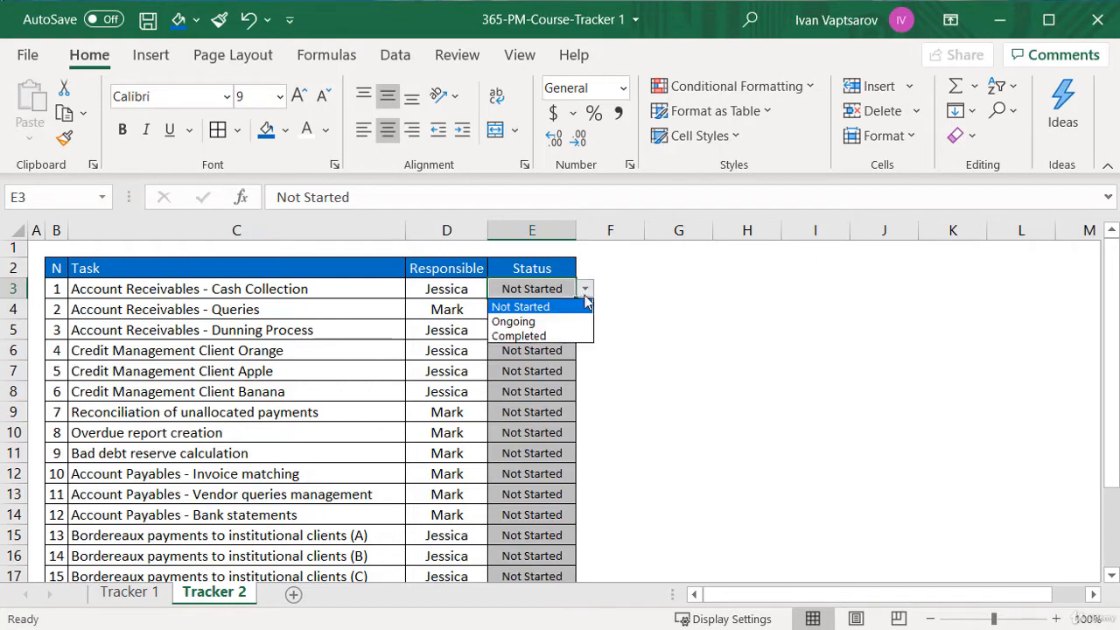
click(628, 302)
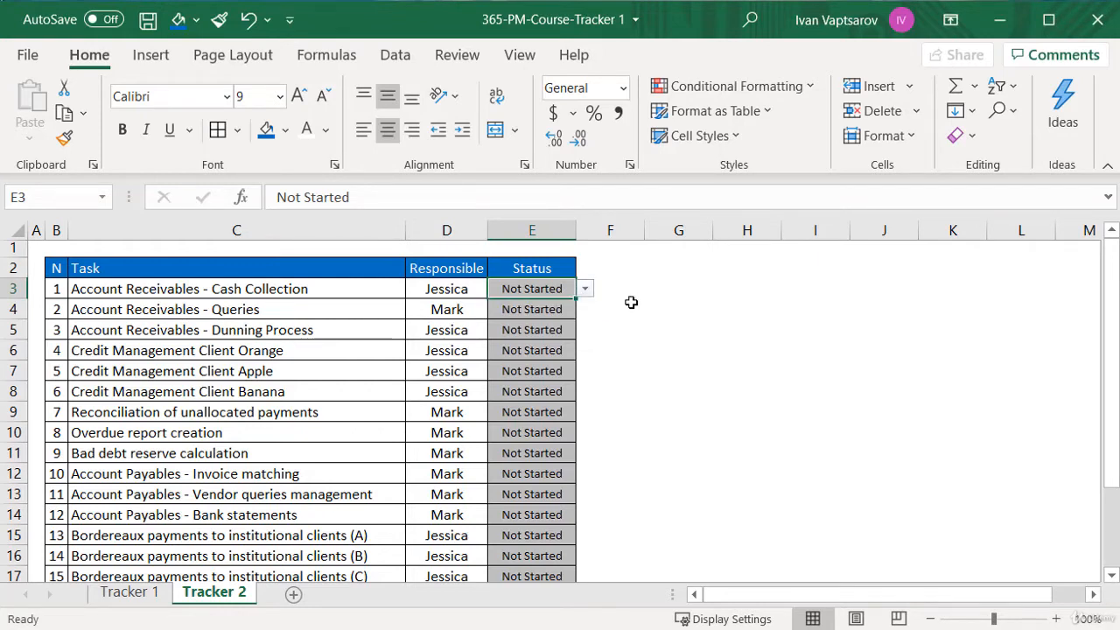
Add the header Completion % in F2, beside the Status header
click(609, 264)
text(C)
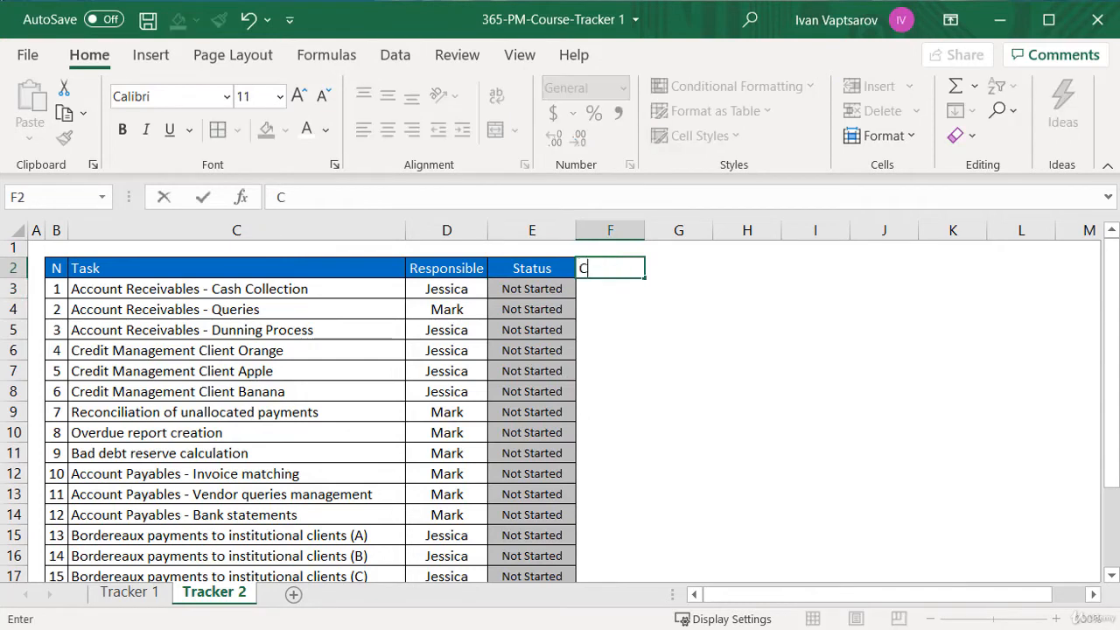
text(ompletion %)
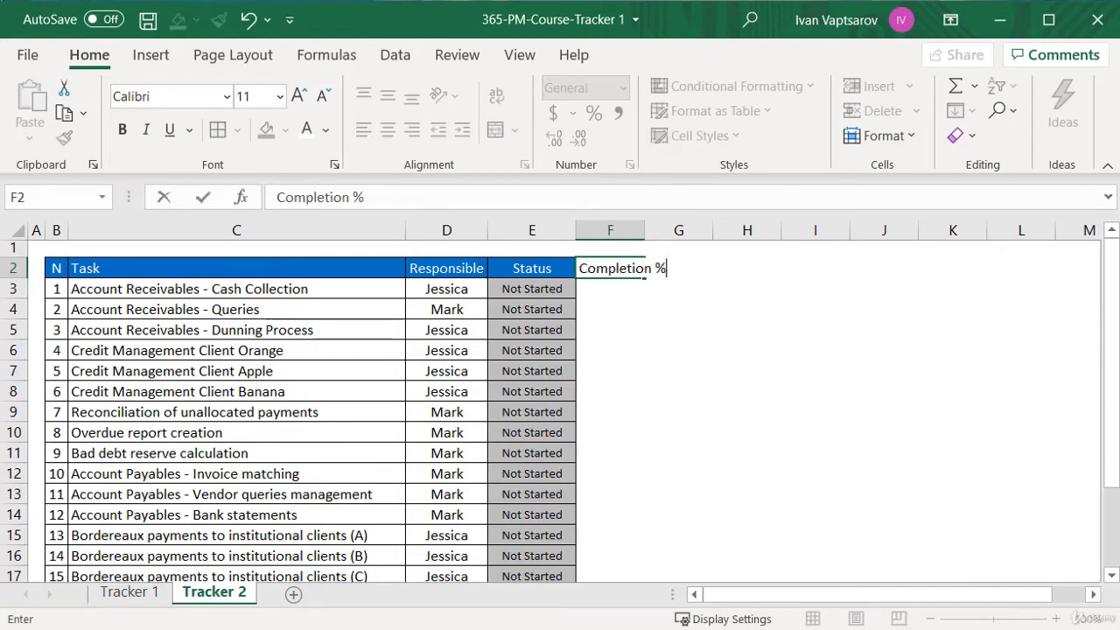
key(Return)
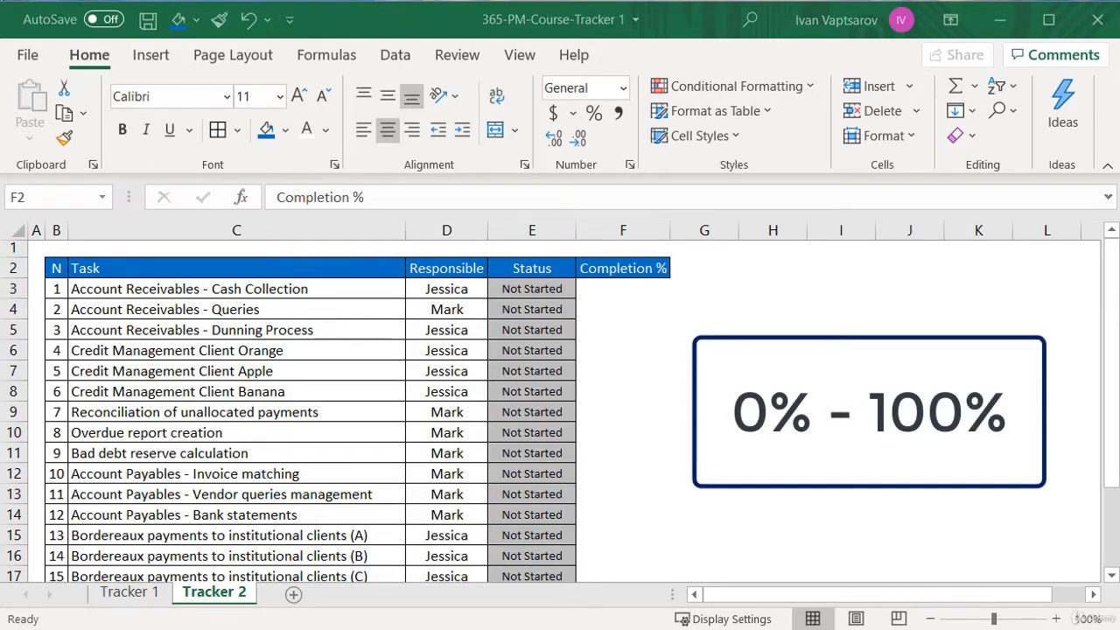
Format the Completion % cells for all tasks, F3 to F21, as percentages
click(630, 289)
scroll(604, 559, down, 2)
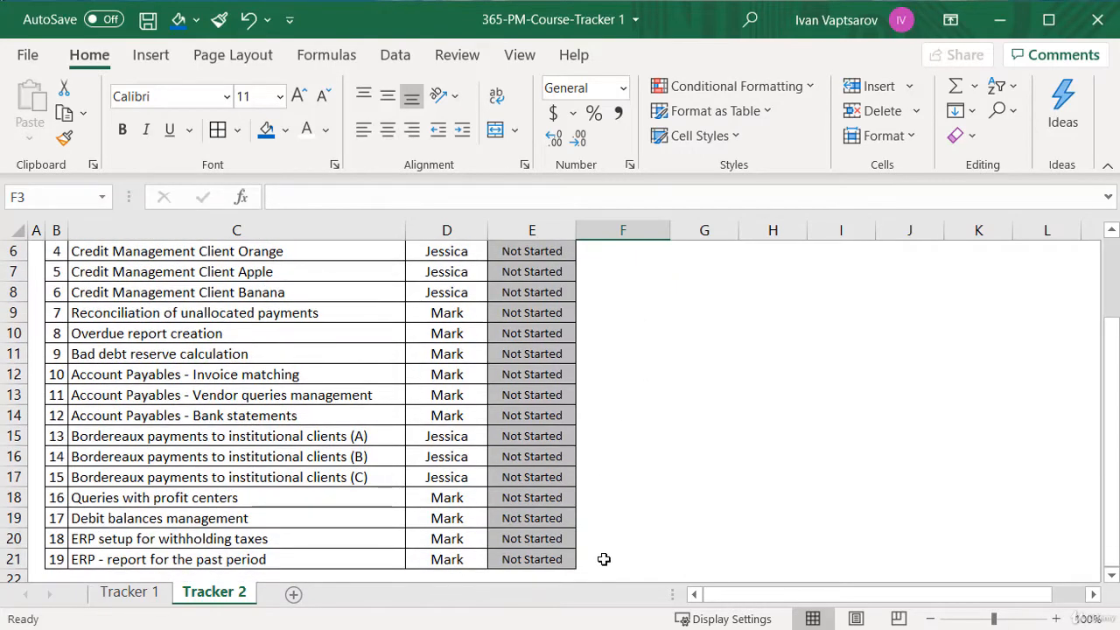
shift+click(603, 559)
click(594, 113)
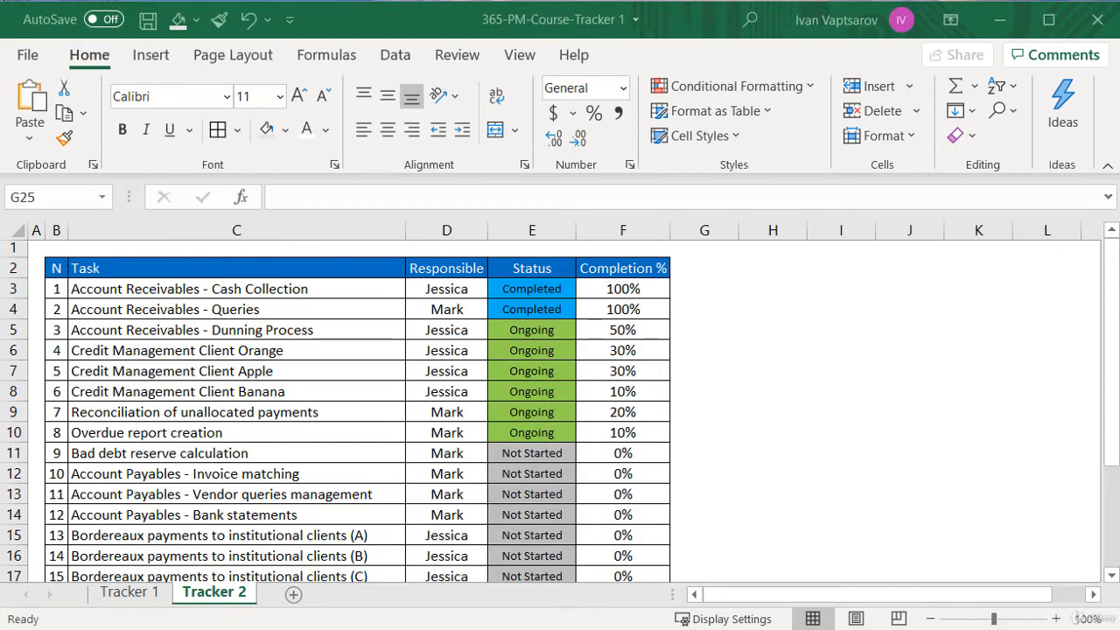
Calculate the average completion of all tasks, F3 to F21, in cell F23 with the AVERAGE function
click(633, 291)
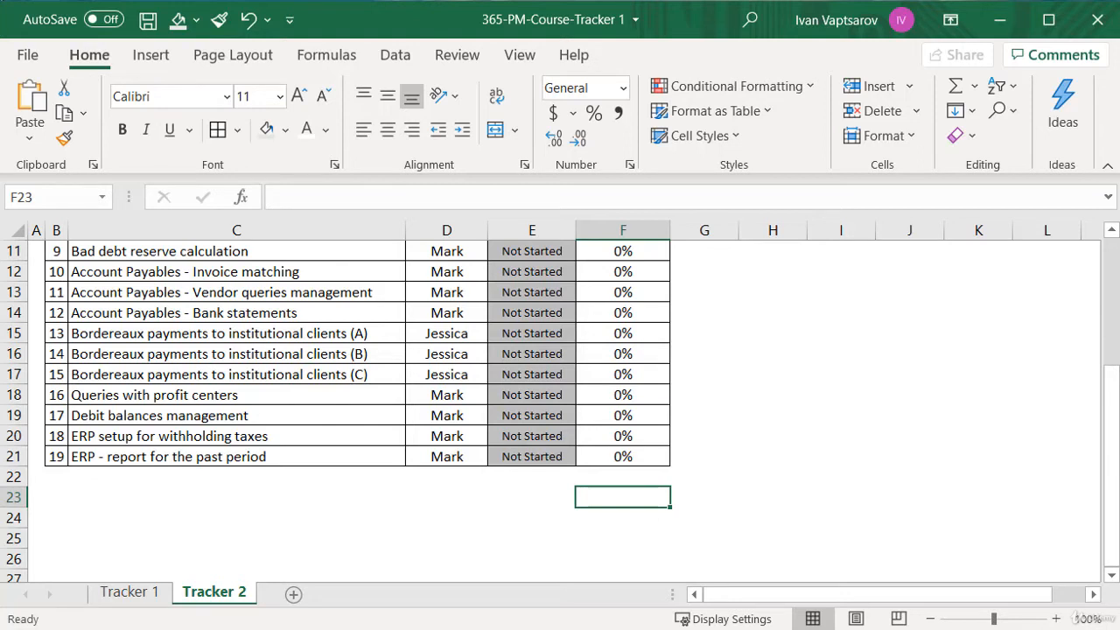
text(=average()
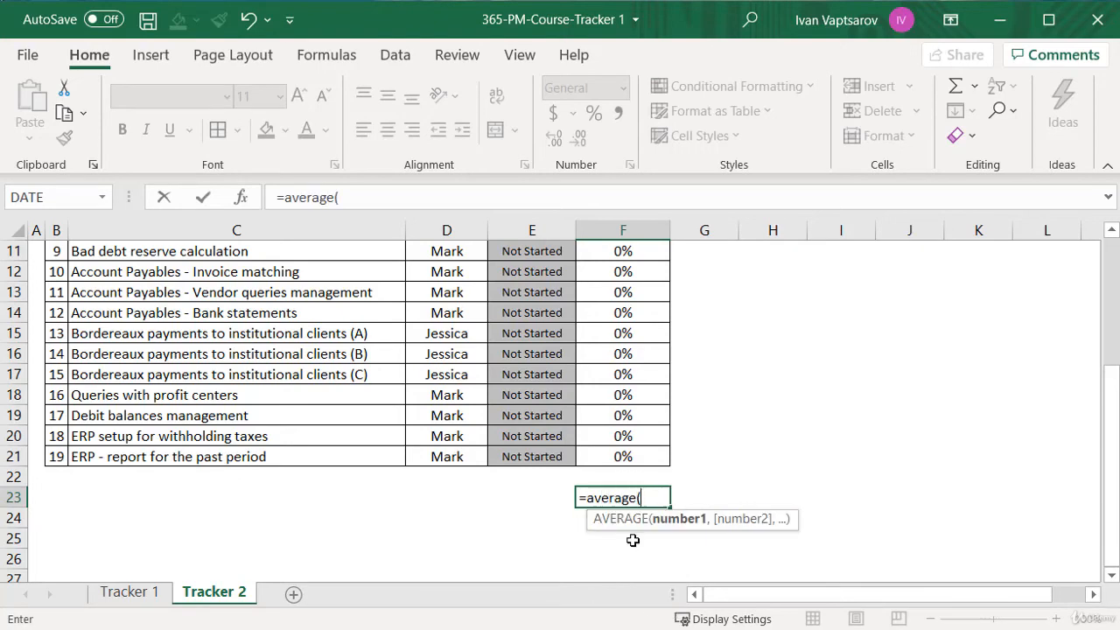
scroll(633, 537, up, 3)
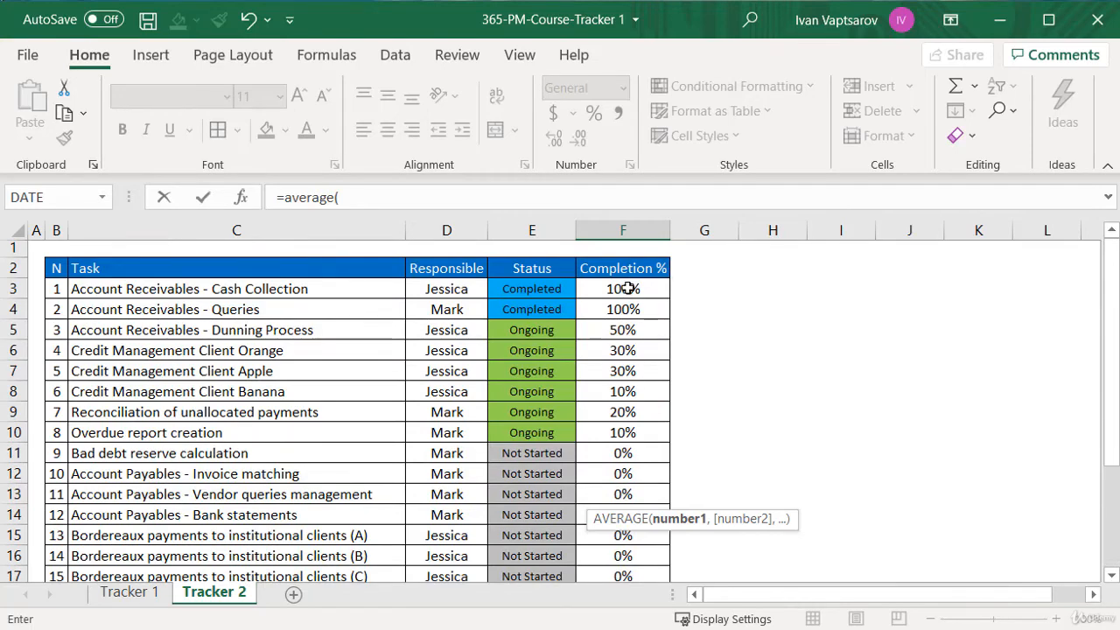
drag(628, 286, 638, 498)
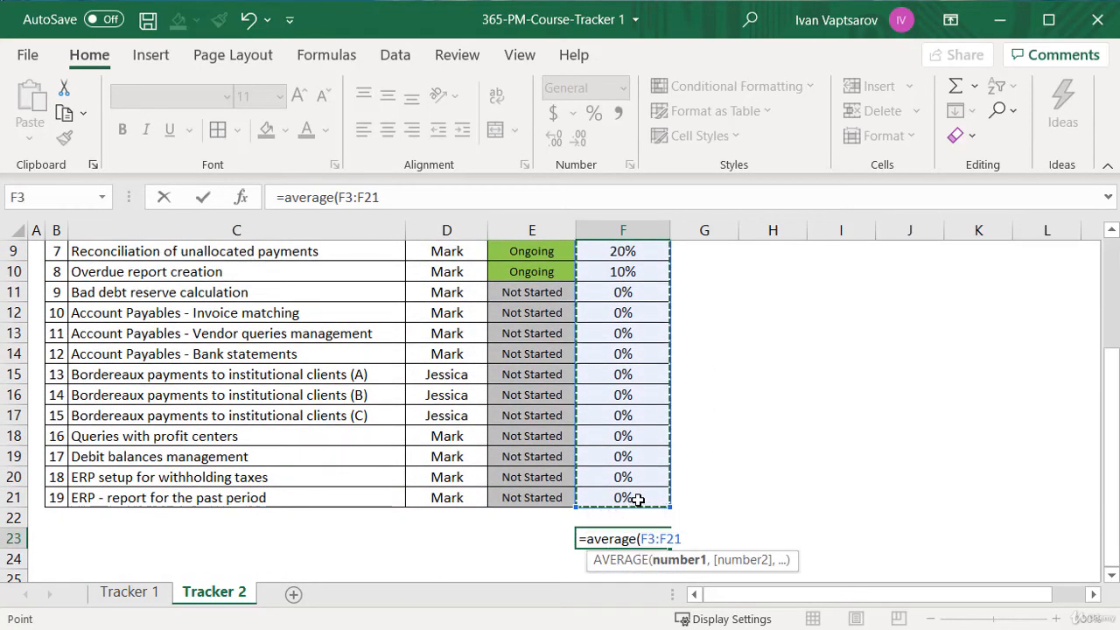
key(Return)
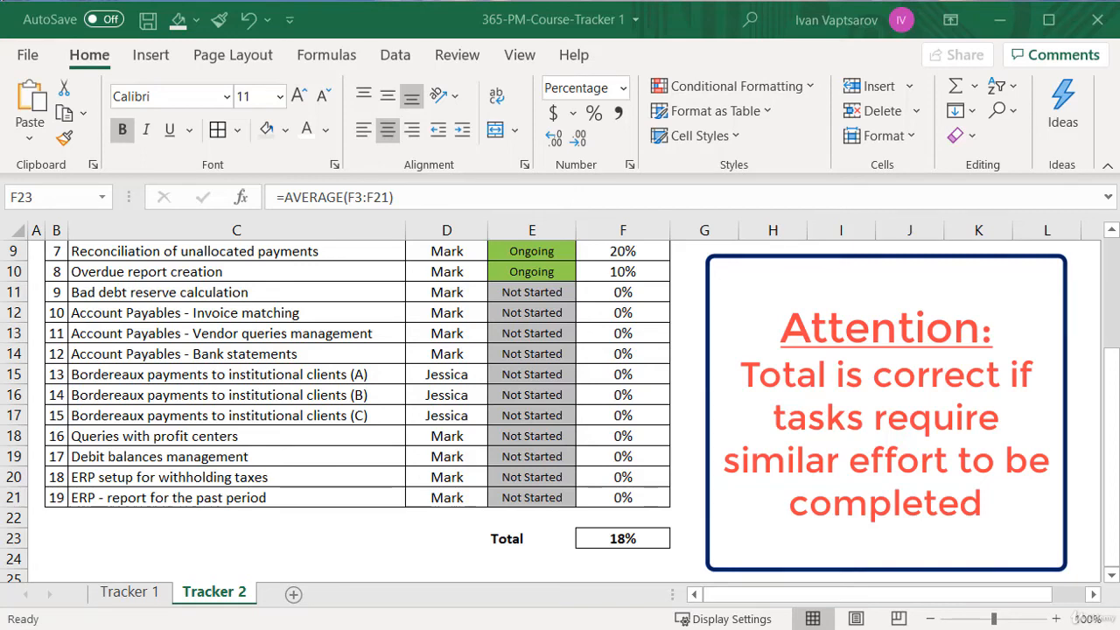
Add the header Comments in G2, beside the Completion % header
scroll(774, 397, up, 3)
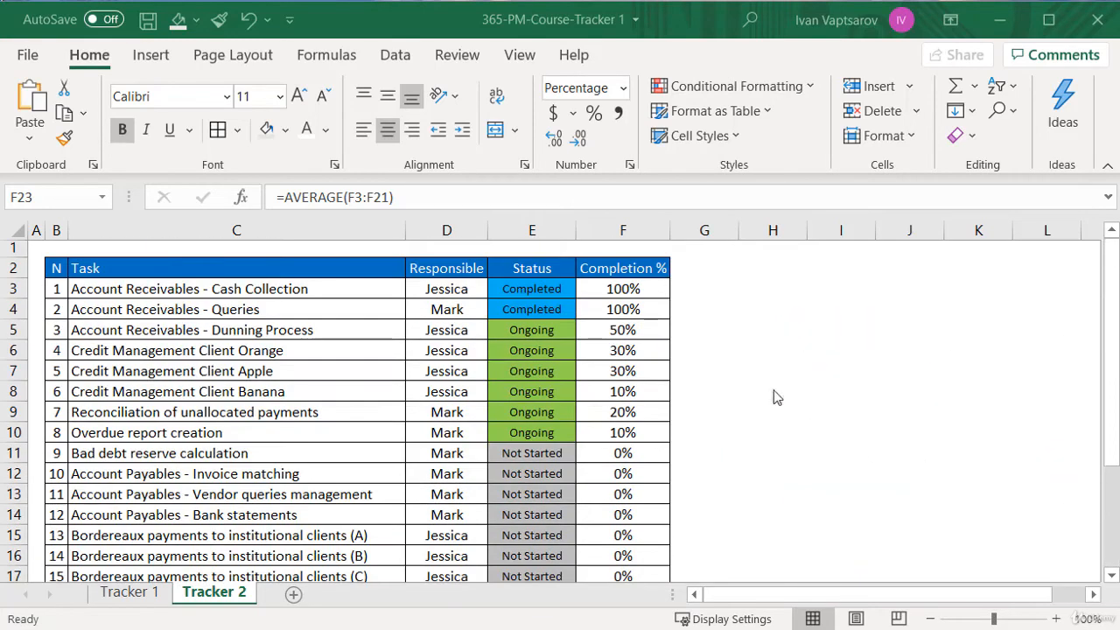
click(705, 268)
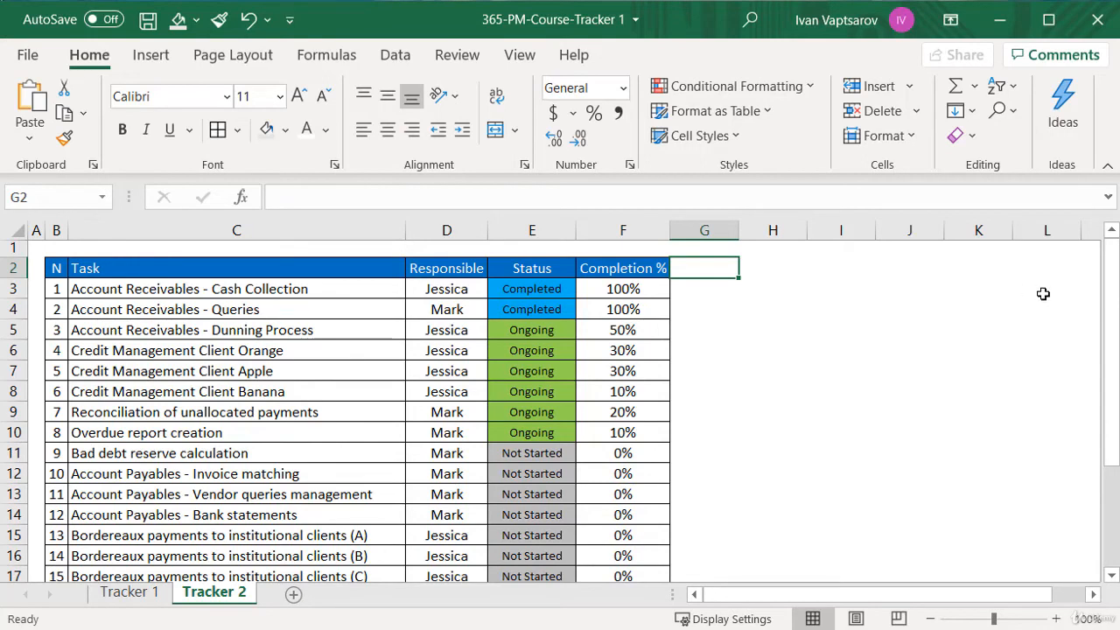
text(Comments)
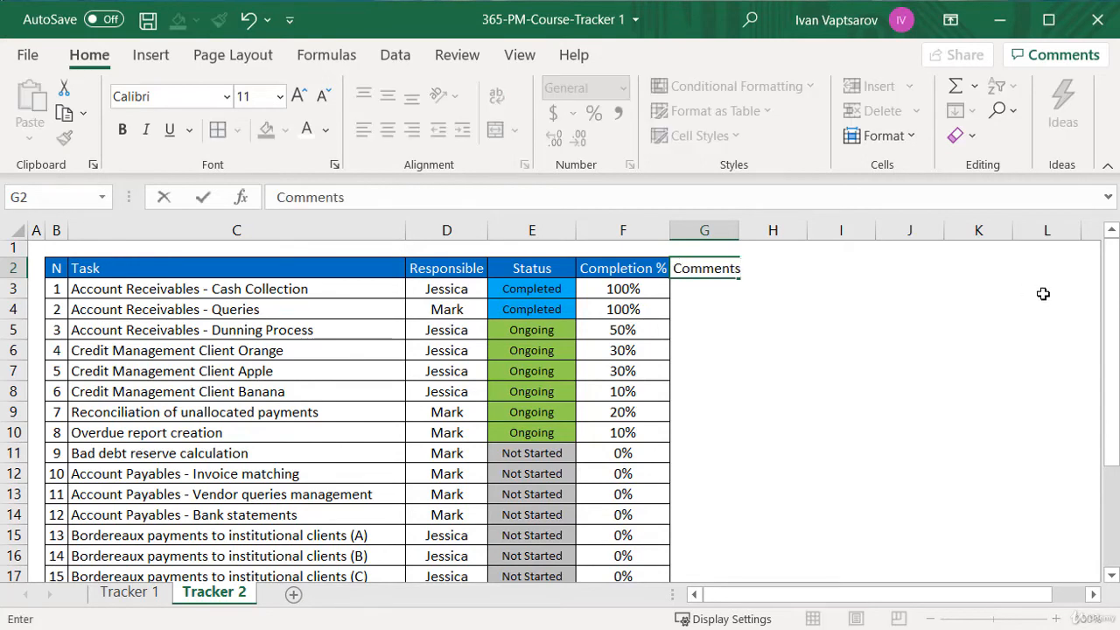
key(Return)
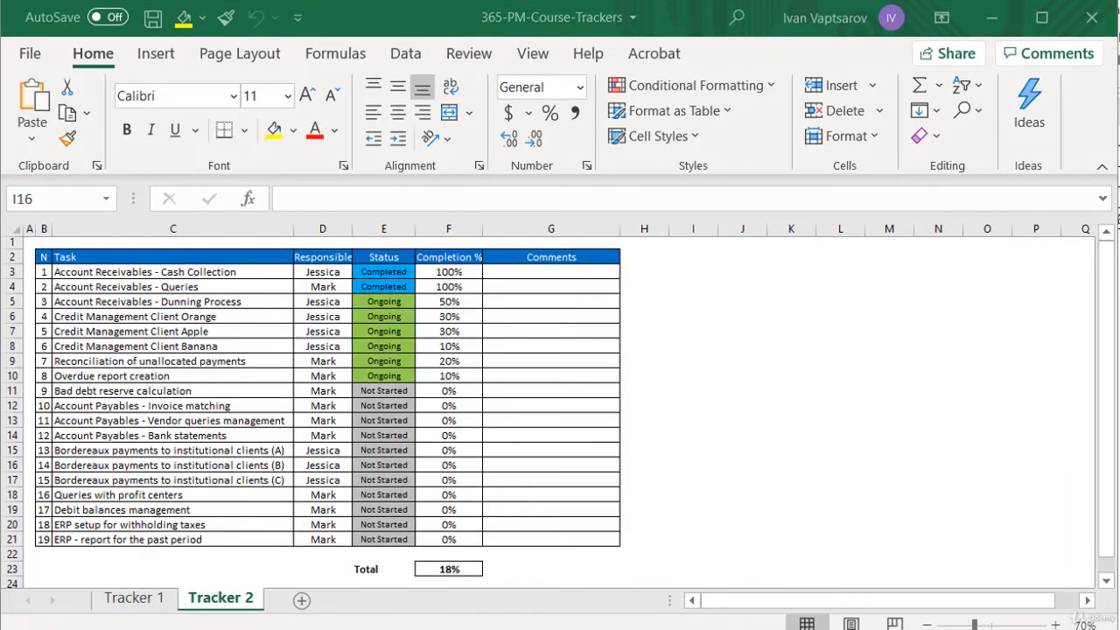
Make the table's header cells, B2 to G2, bold and save the workbook
drag(43, 257, 595, 256)
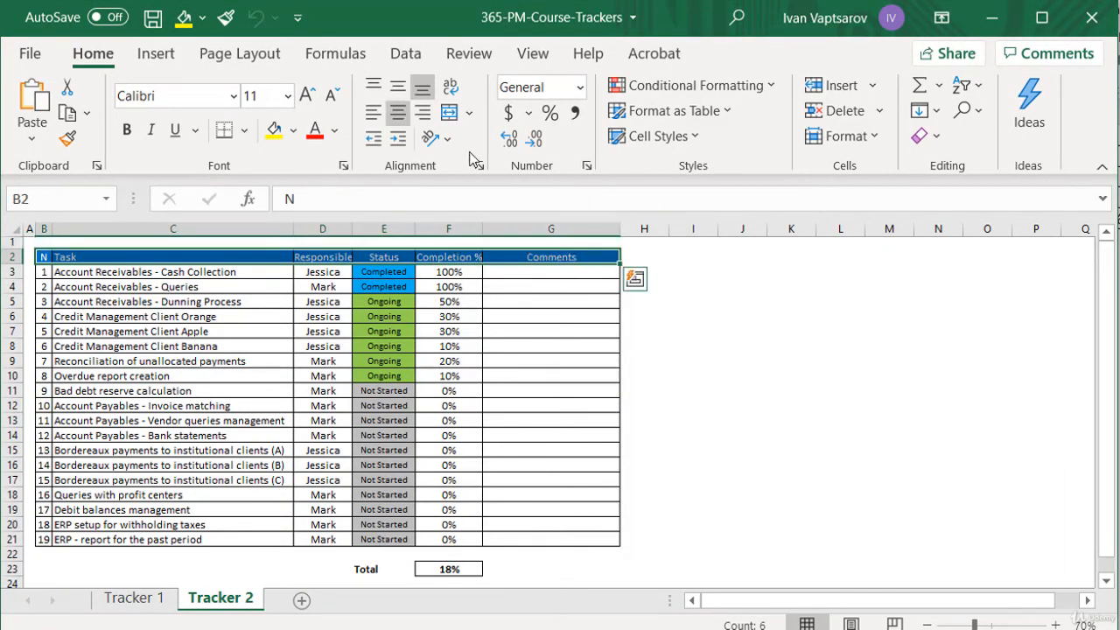
click(128, 131)
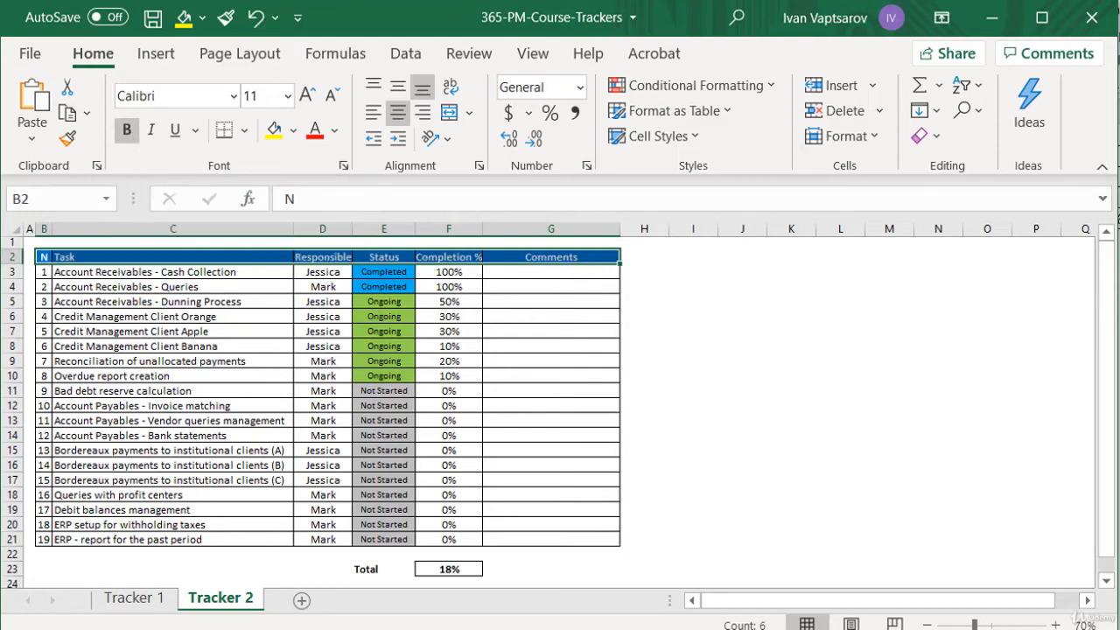
key(ctrl+s)
Make header row 2 slightly taller and centre its header text vertically
drag(16, 263, 19, 268)
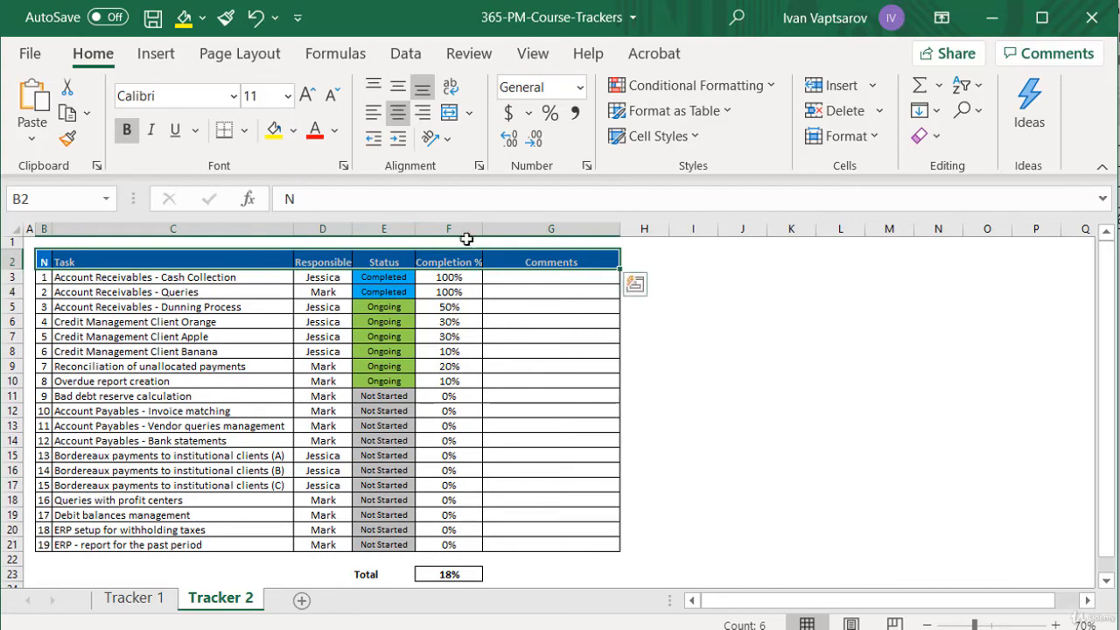
click(395, 93)
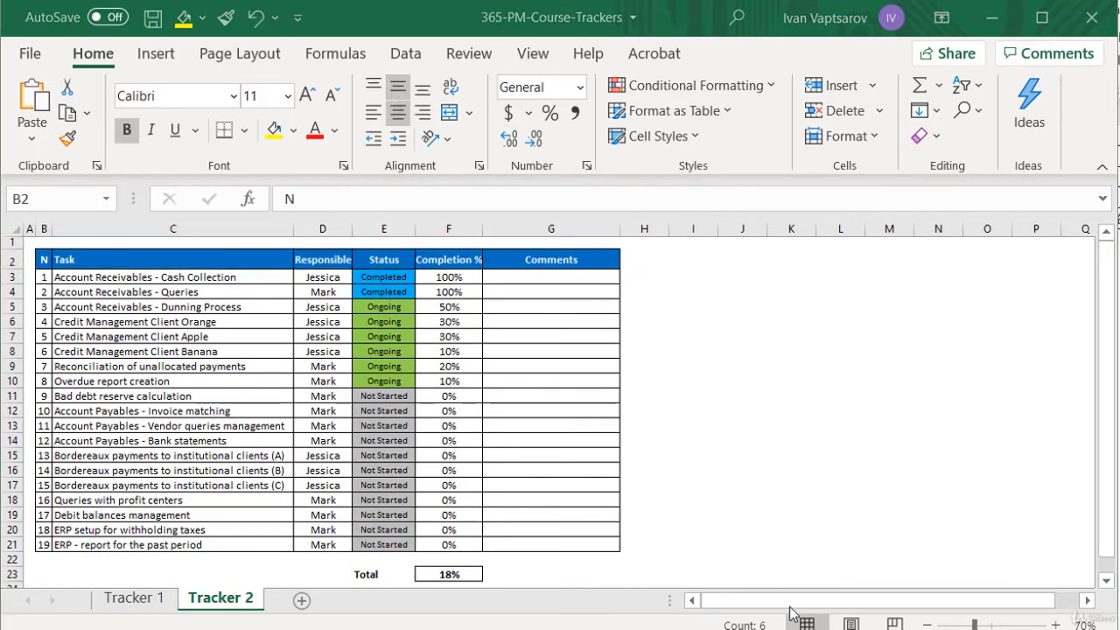
click(340, 257)
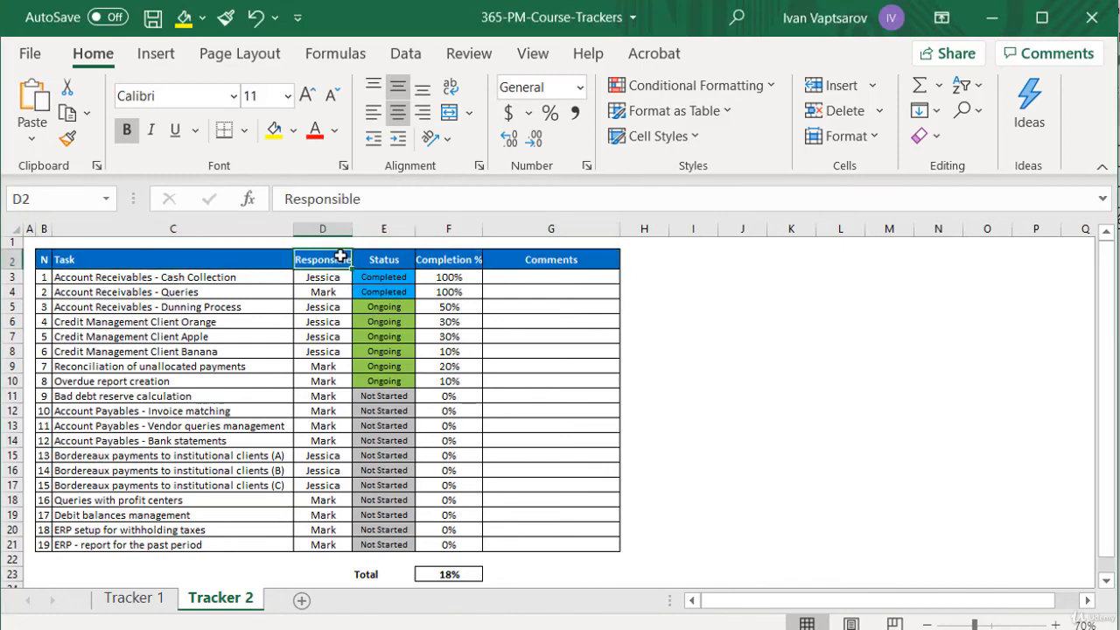
Widen the Responsible, Status and Completion % columns, D to F, to one equal width with room around the headers
drag(322, 228, 432, 229)
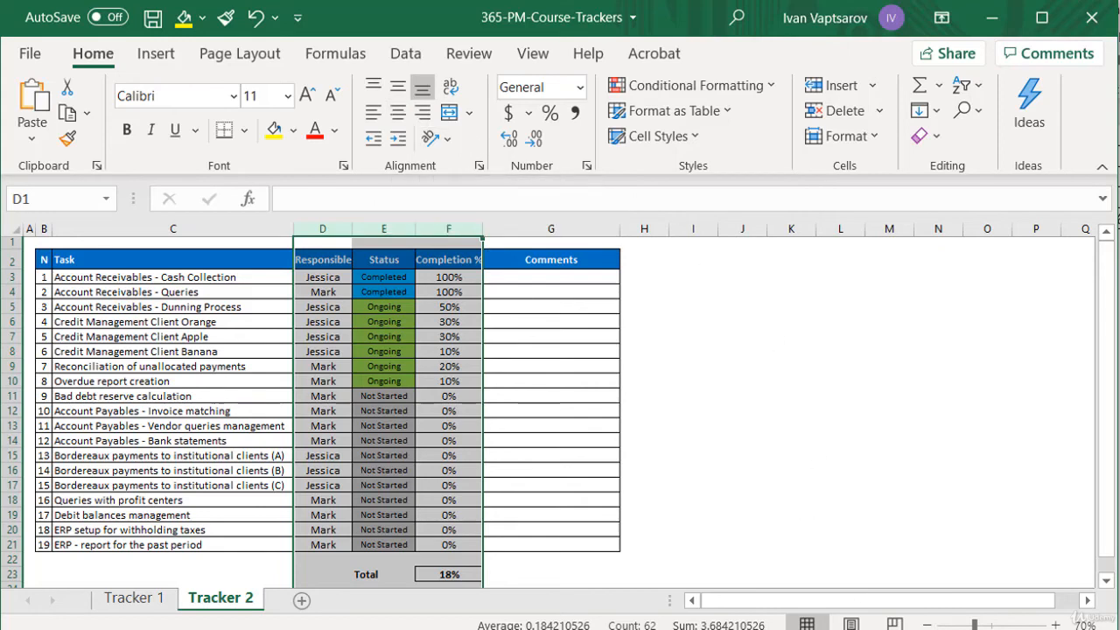
click(364, 228)
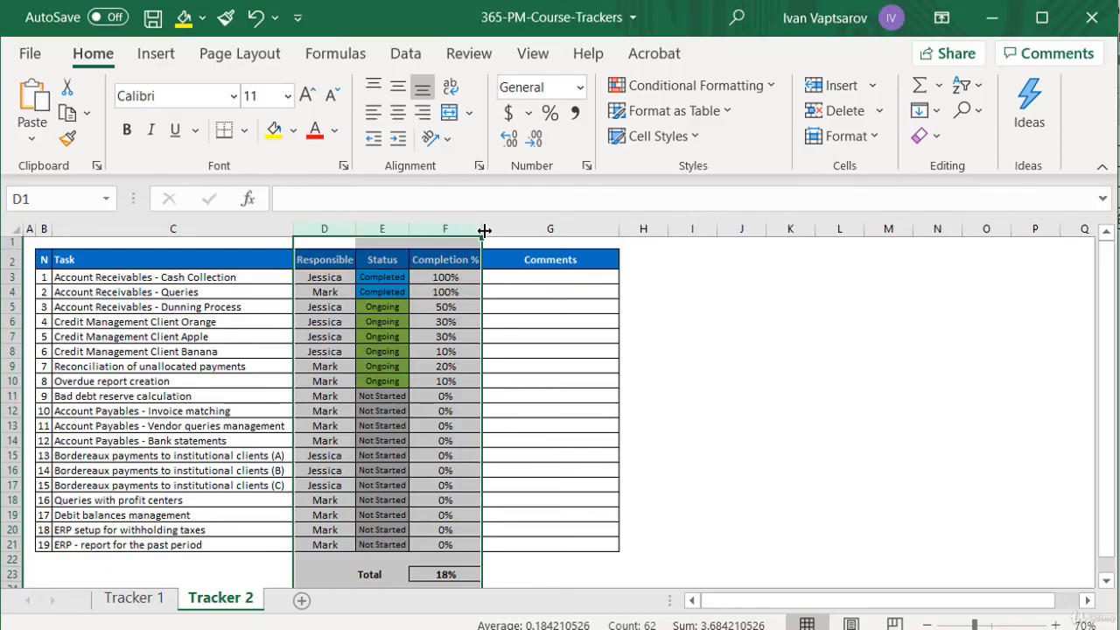
double_click(484, 229)
click(482, 229)
click(578, 396)
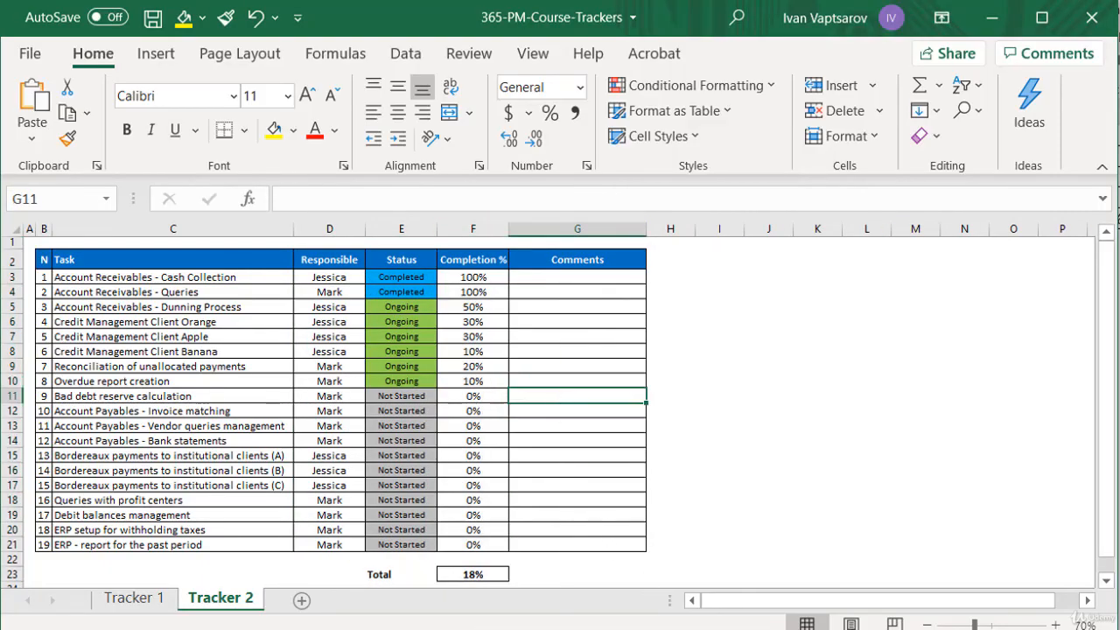